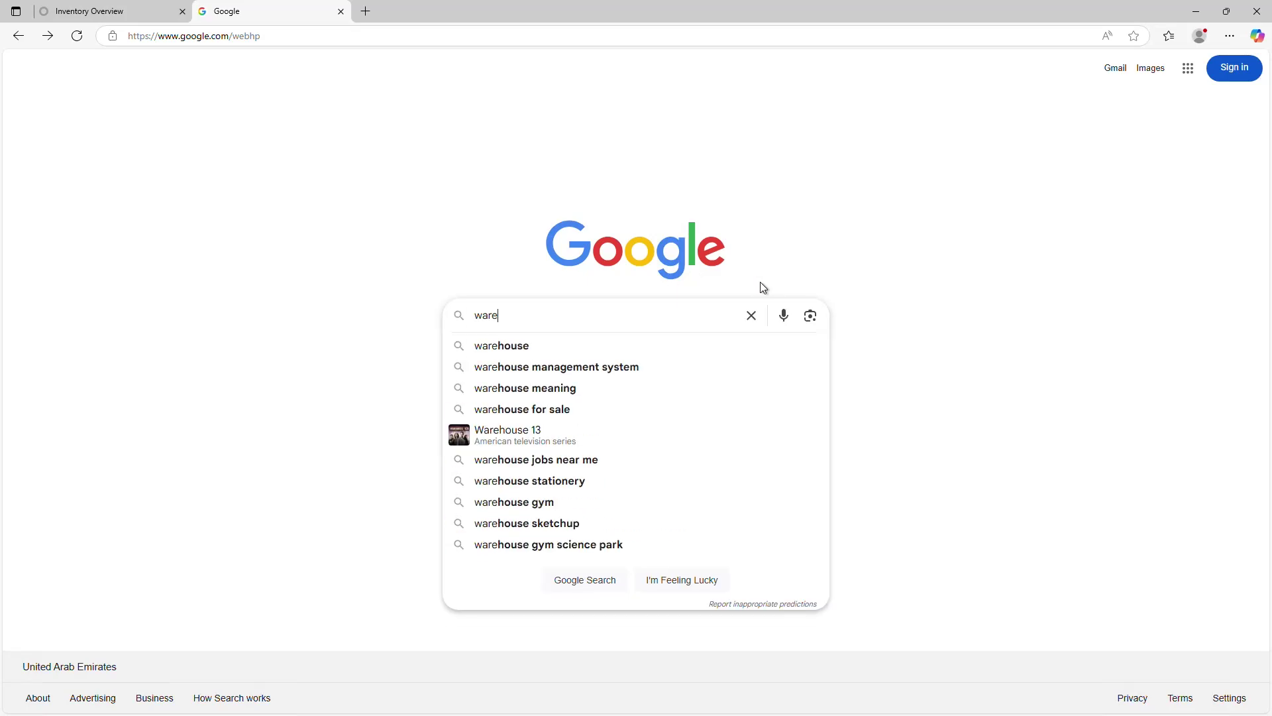
Search Google for 'warehouse 15 for odoo'.
type("house 15 f")
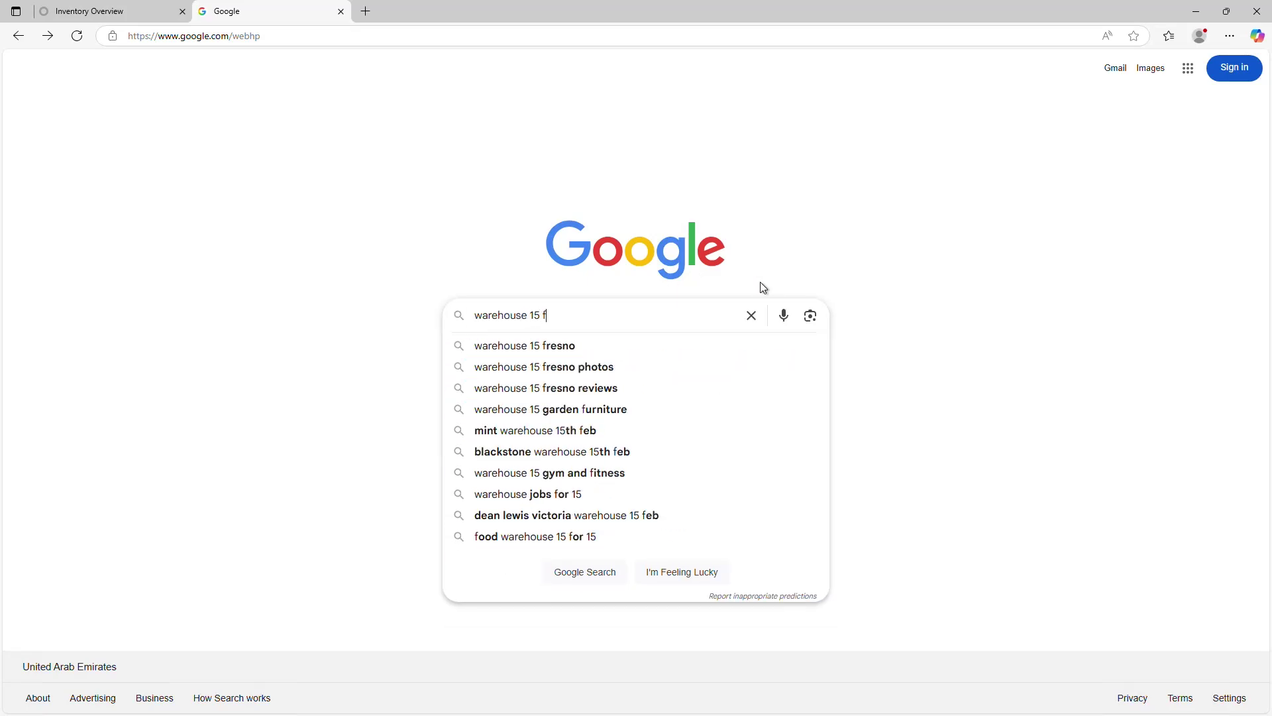
type("or odoo")
key("Return")
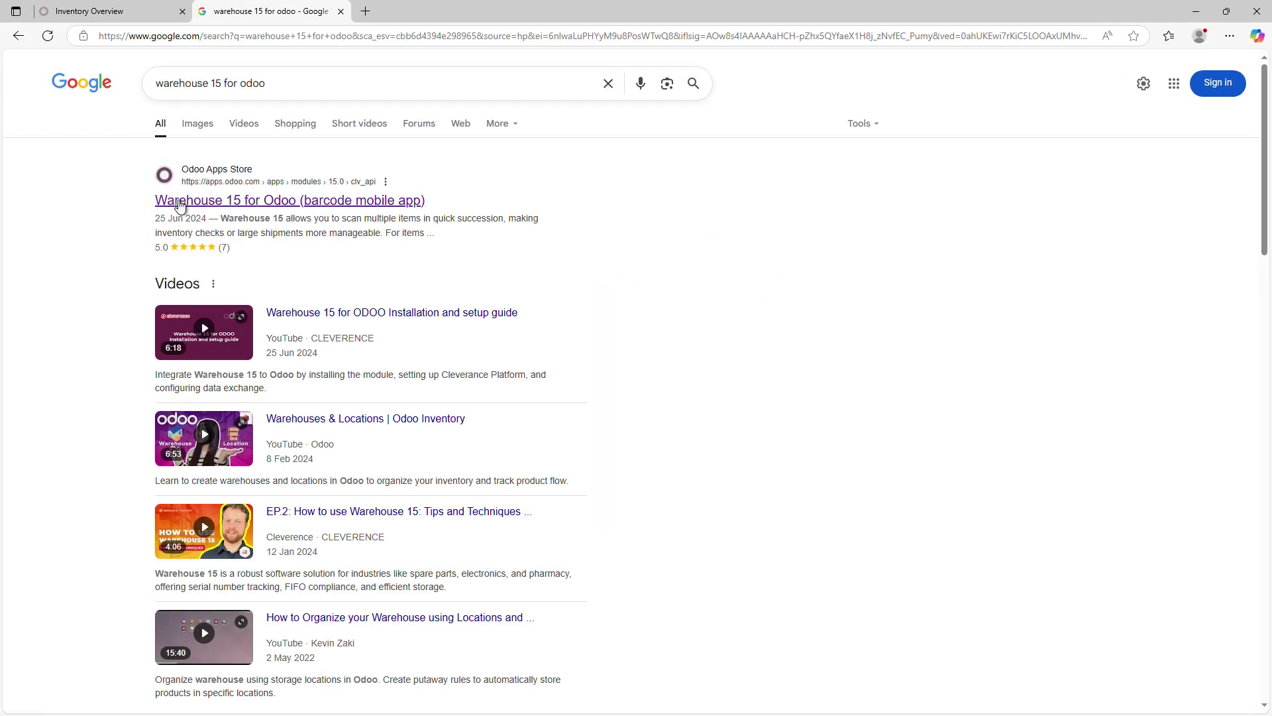
Download the Warehouse 15 for Odoo package for v18.0 (clv_api-18.0.4.1.907.zip), then return to Inventory Overview.
left_click(177, 204)
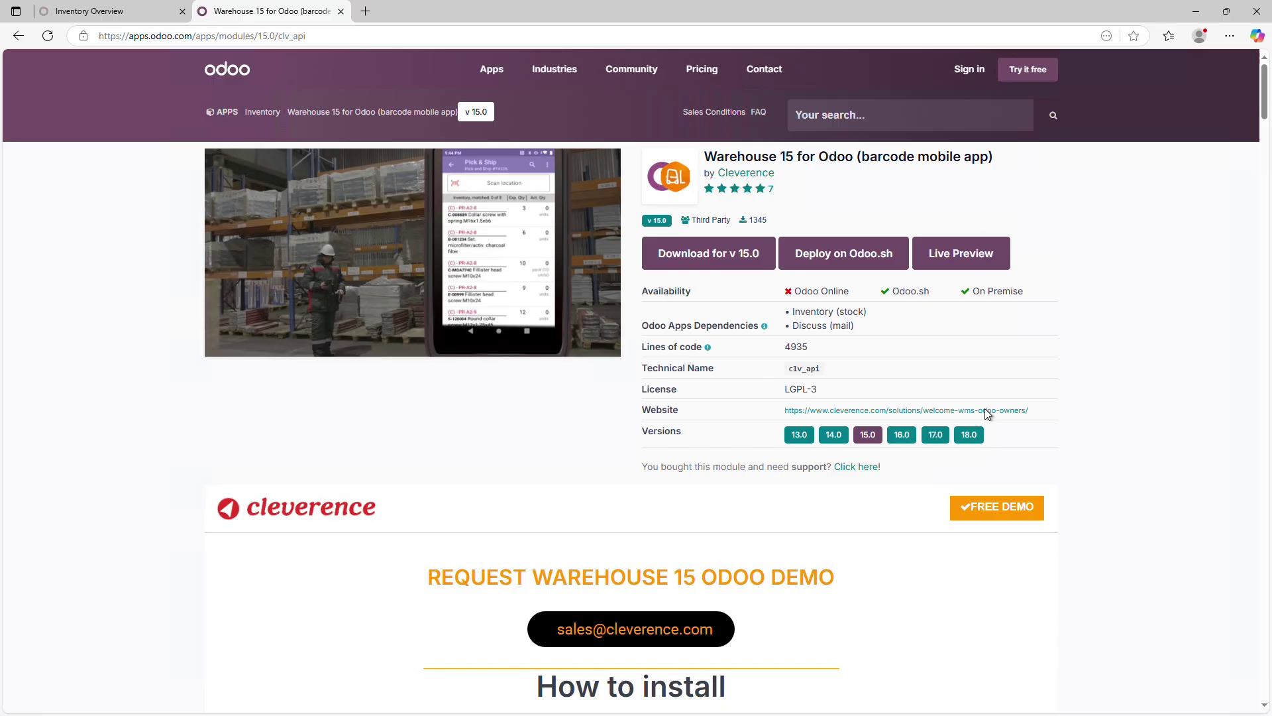
left_click(979, 440)
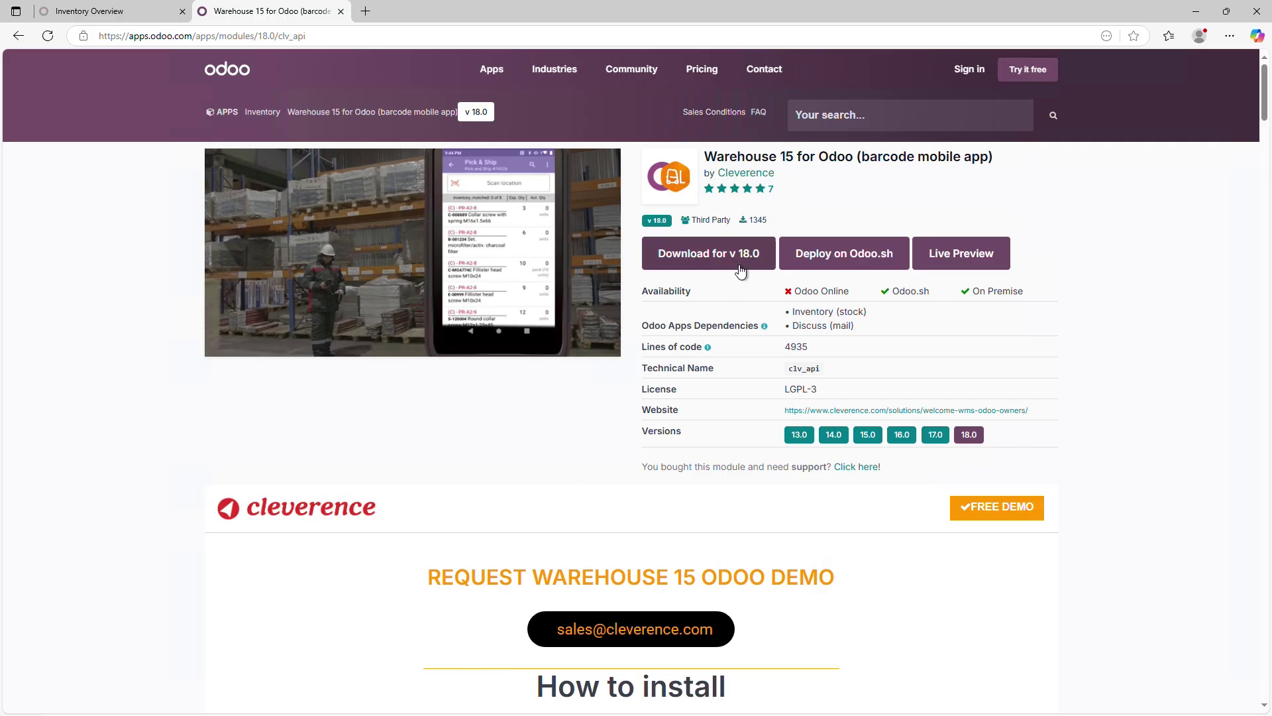
left_click(706, 254)
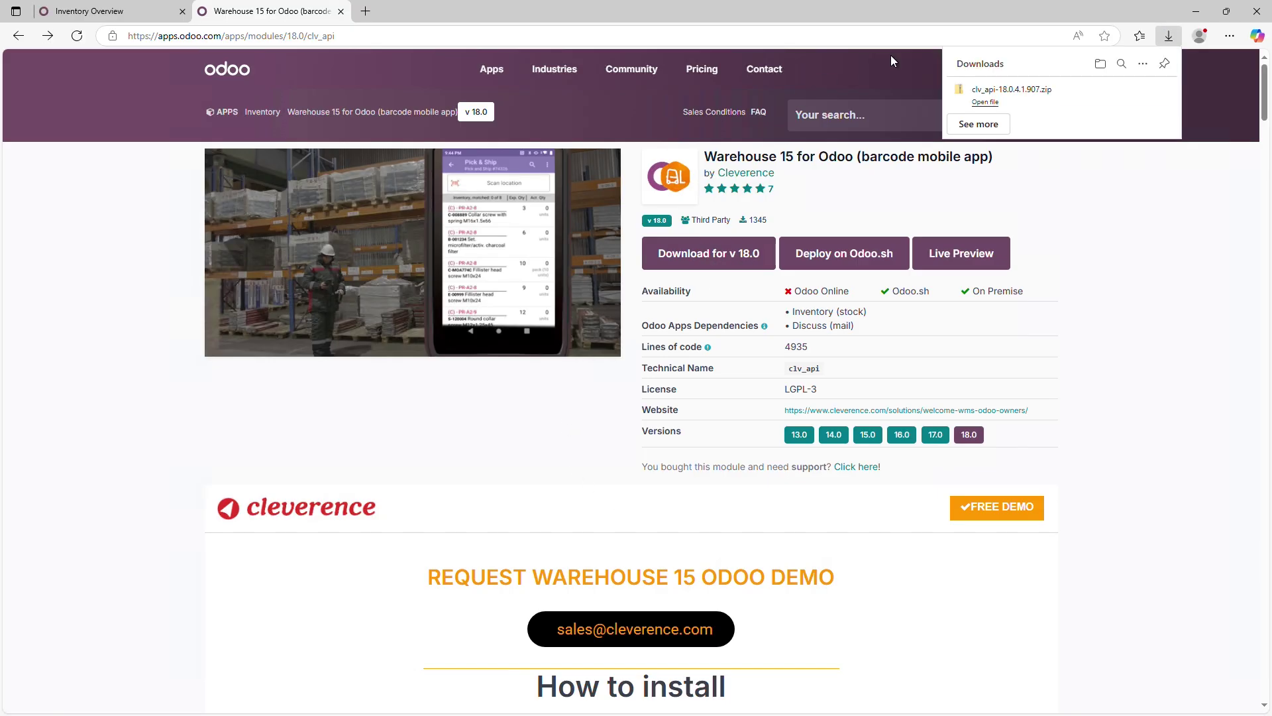
left_click(86, 13)
Activate developer mode in Odoo Settings, then go to the Apps page.
left_click(30, 64)
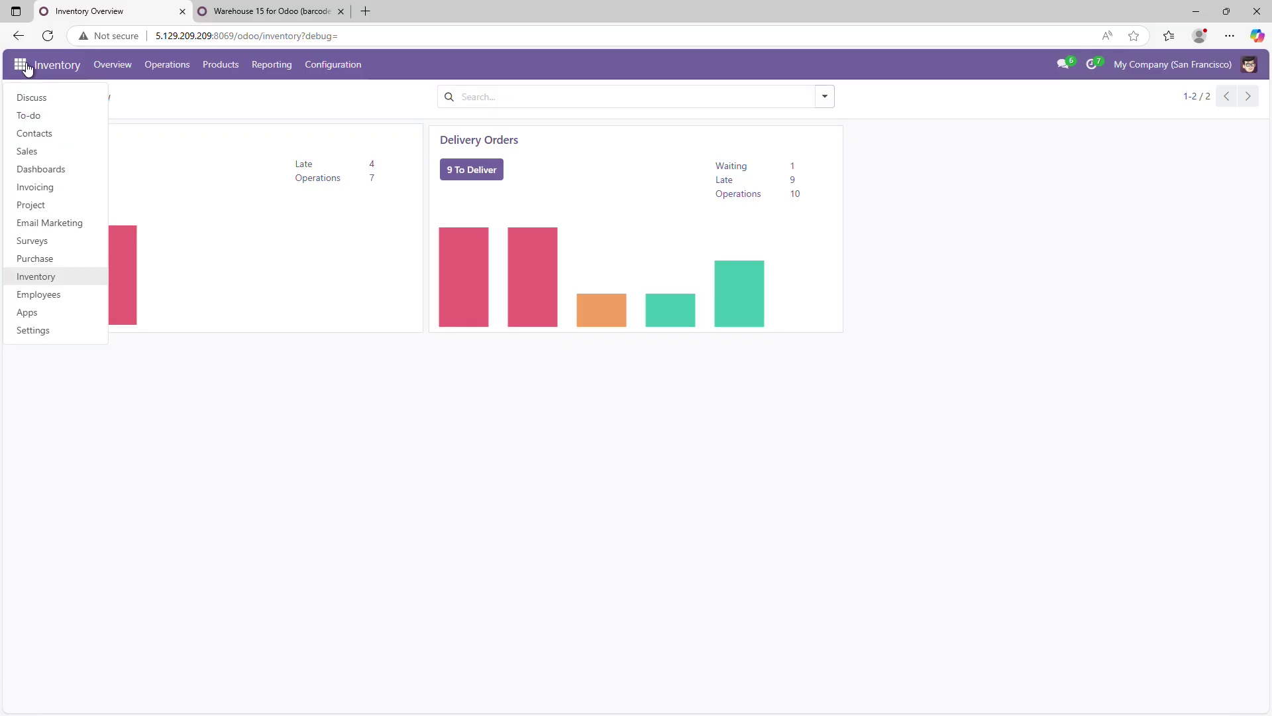
left_click(70, 336)
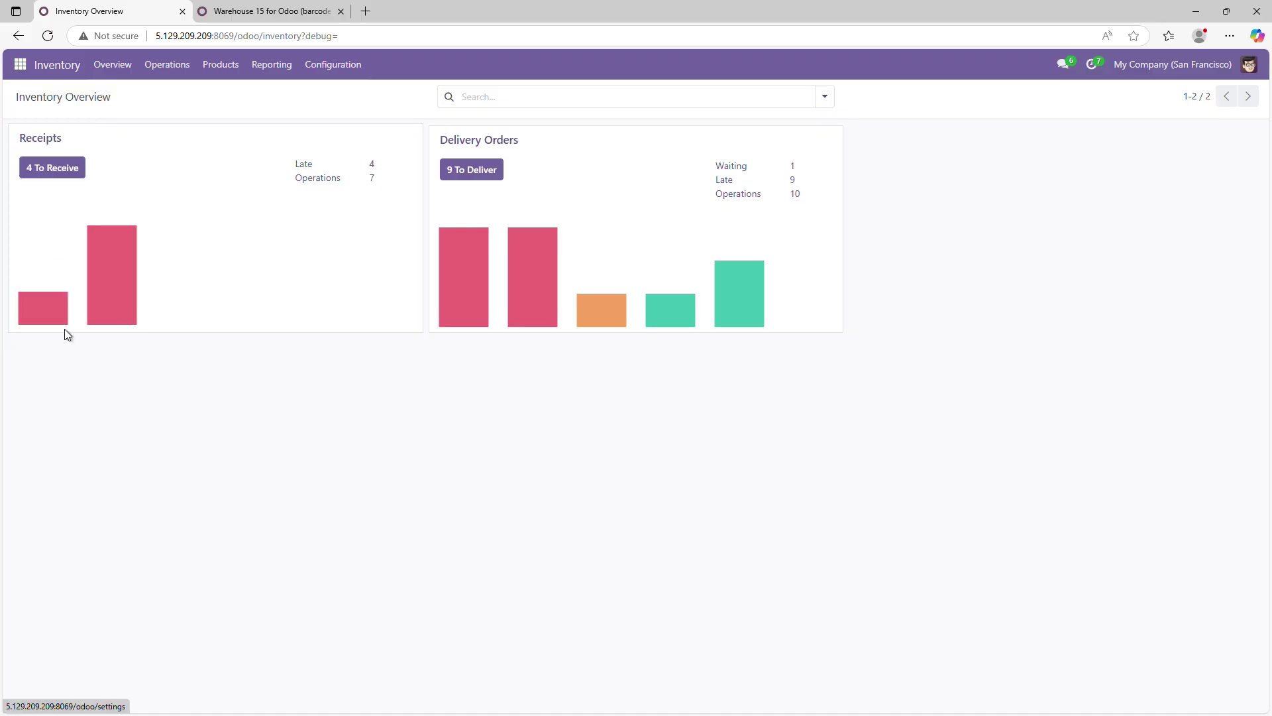
scroll(666, 424, "down", 20)
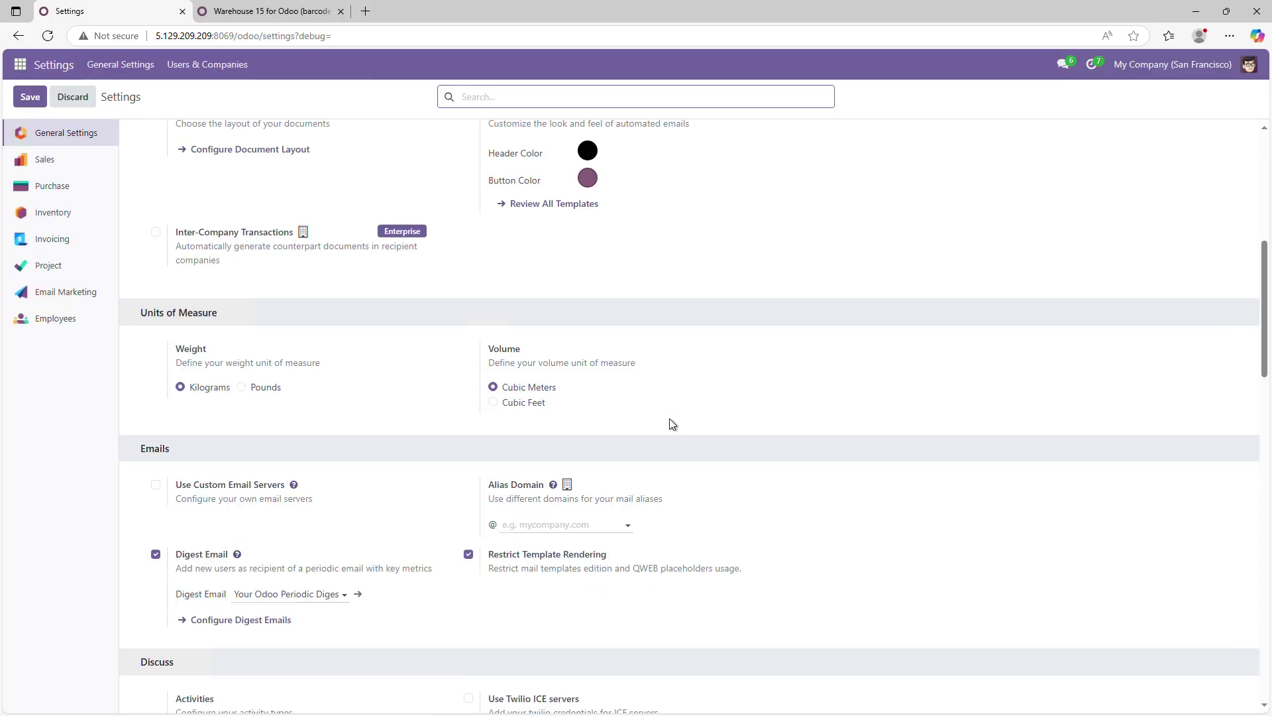
scroll(615, 494, "down", 5)
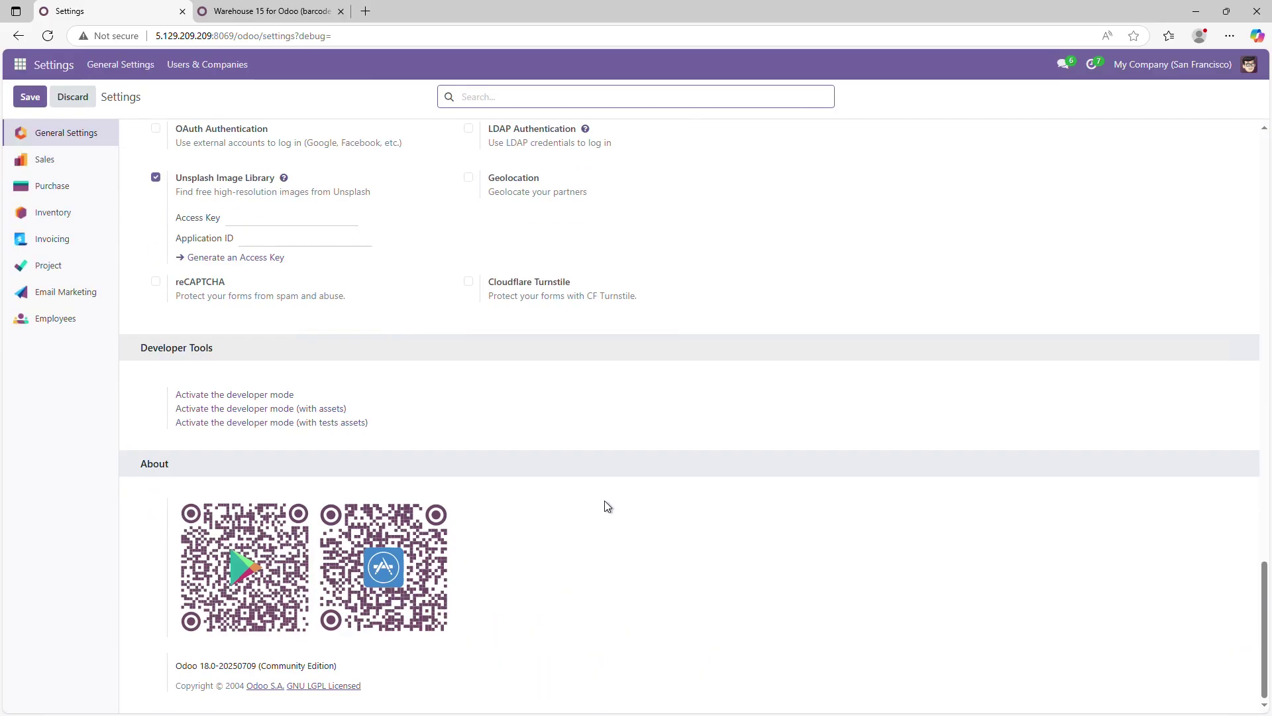
left_click(245, 396)
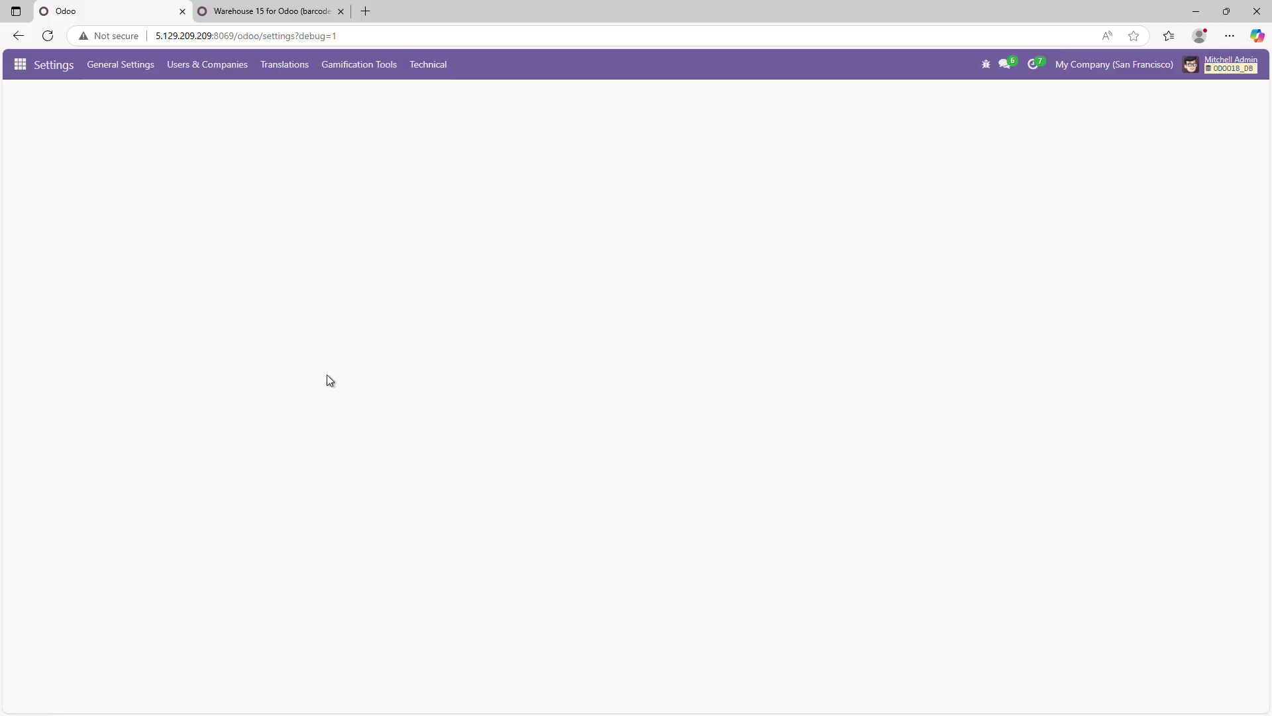
left_click(19, 64)
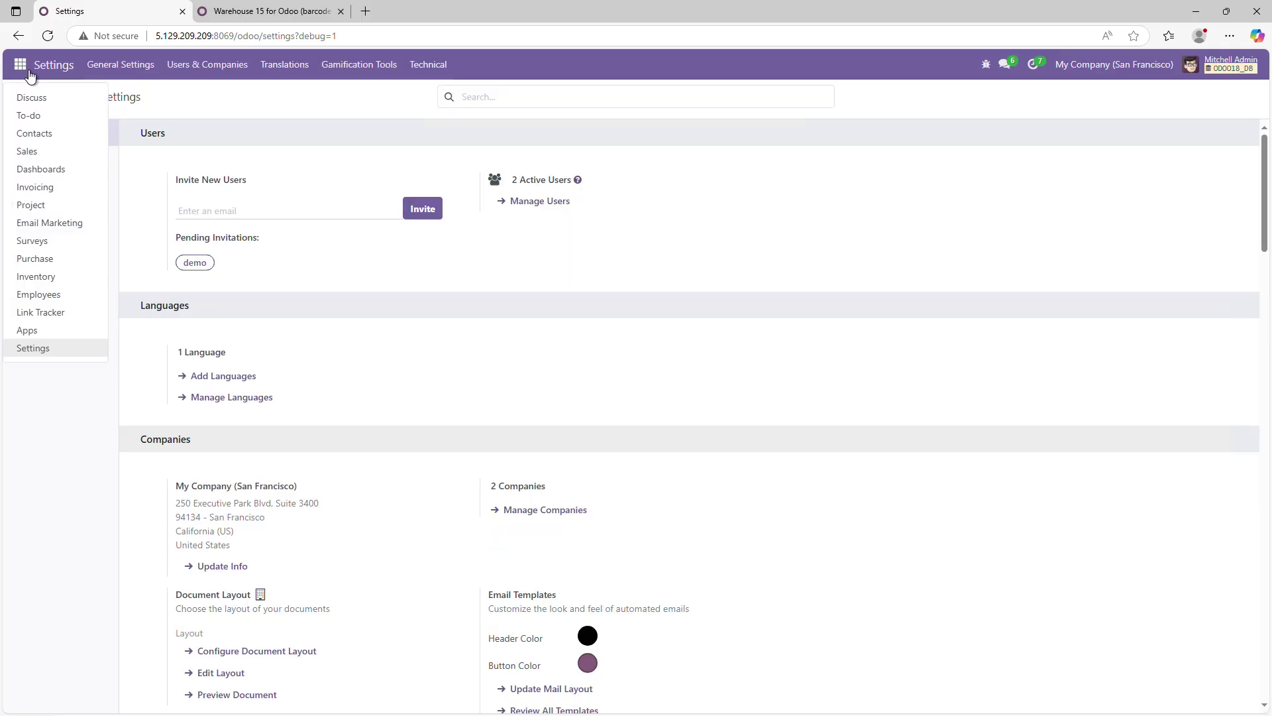
left_click(57, 333)
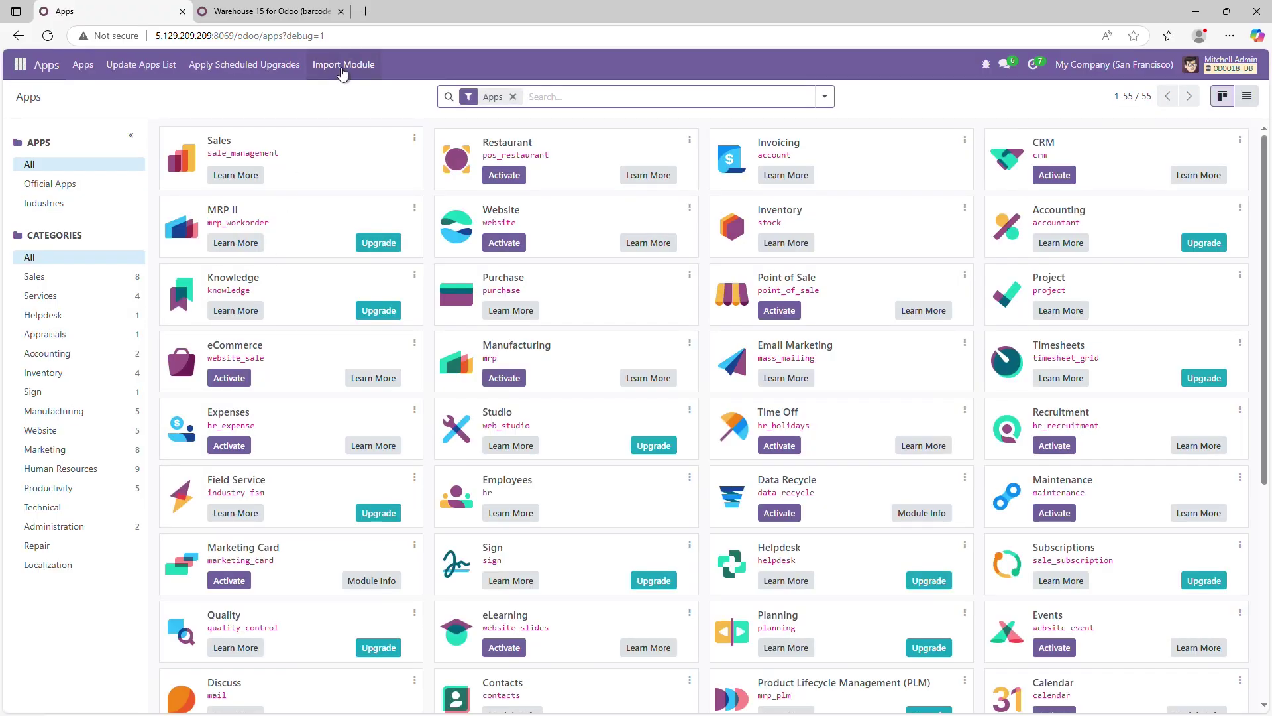
Import clv_api-18.0.4.1.907.zip from Downloads and install the module.
left_click(342, 66)
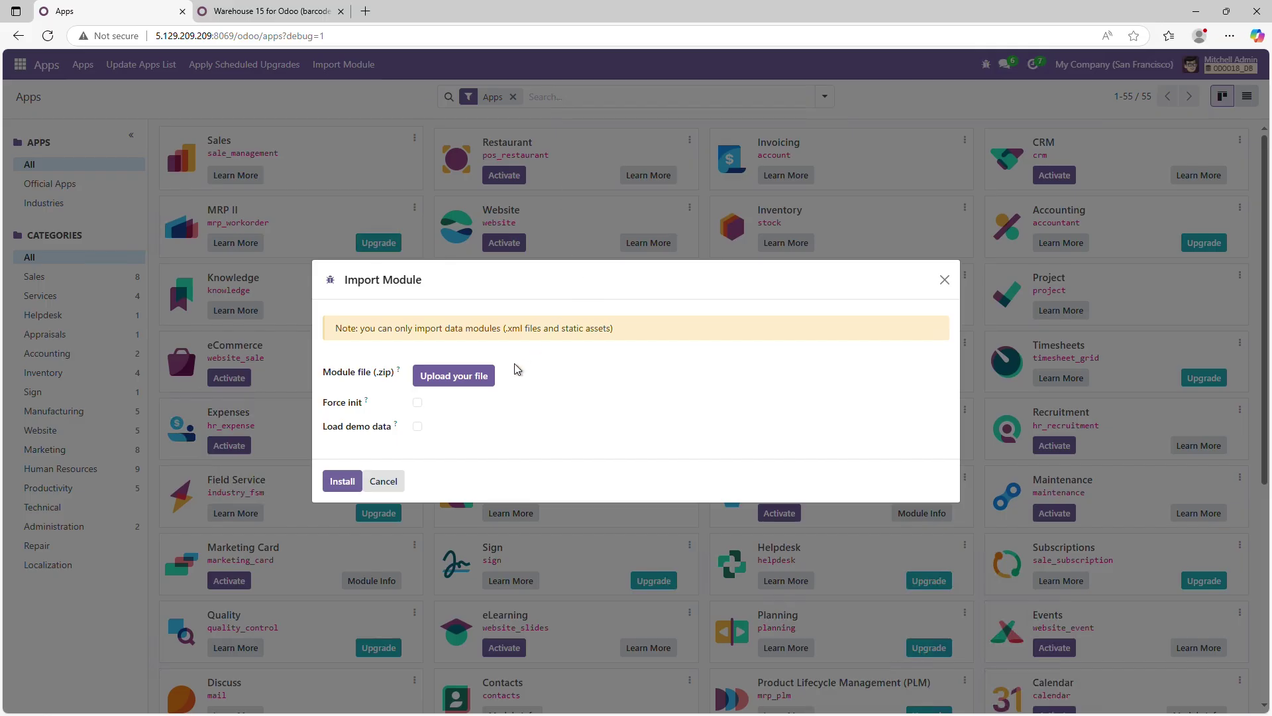
left_click(462, 377)
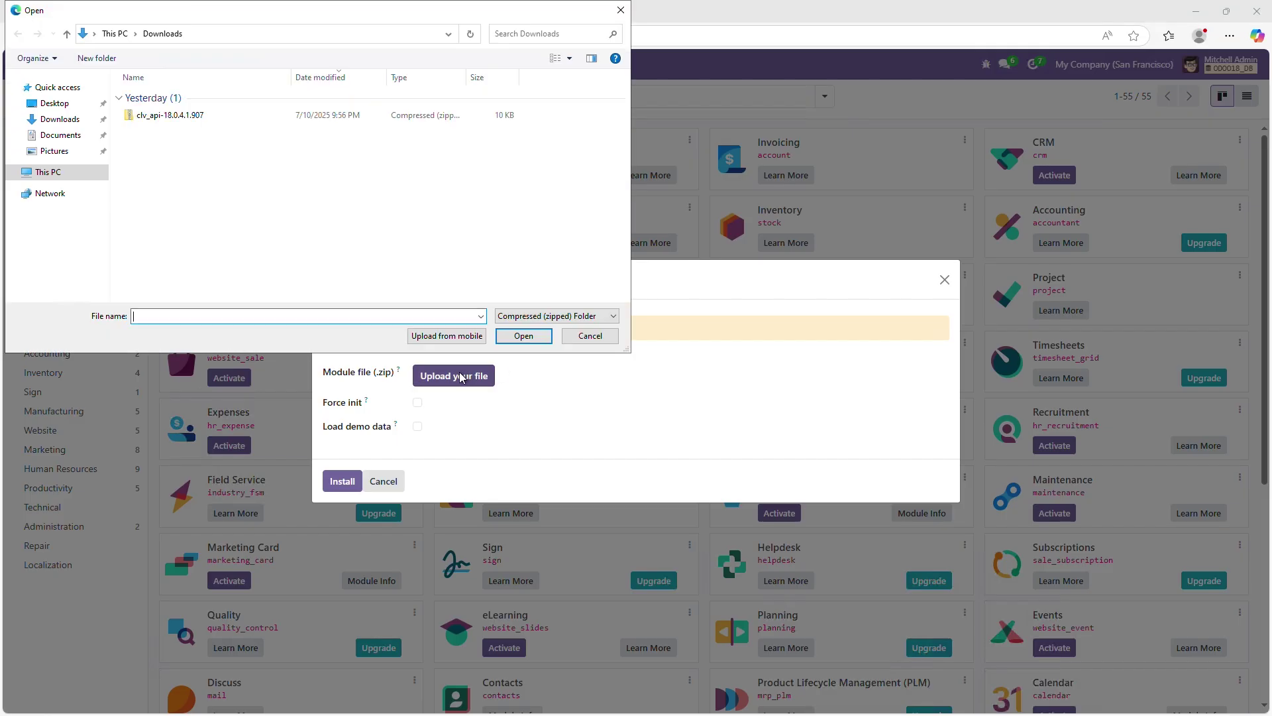
left_click(311, 118)
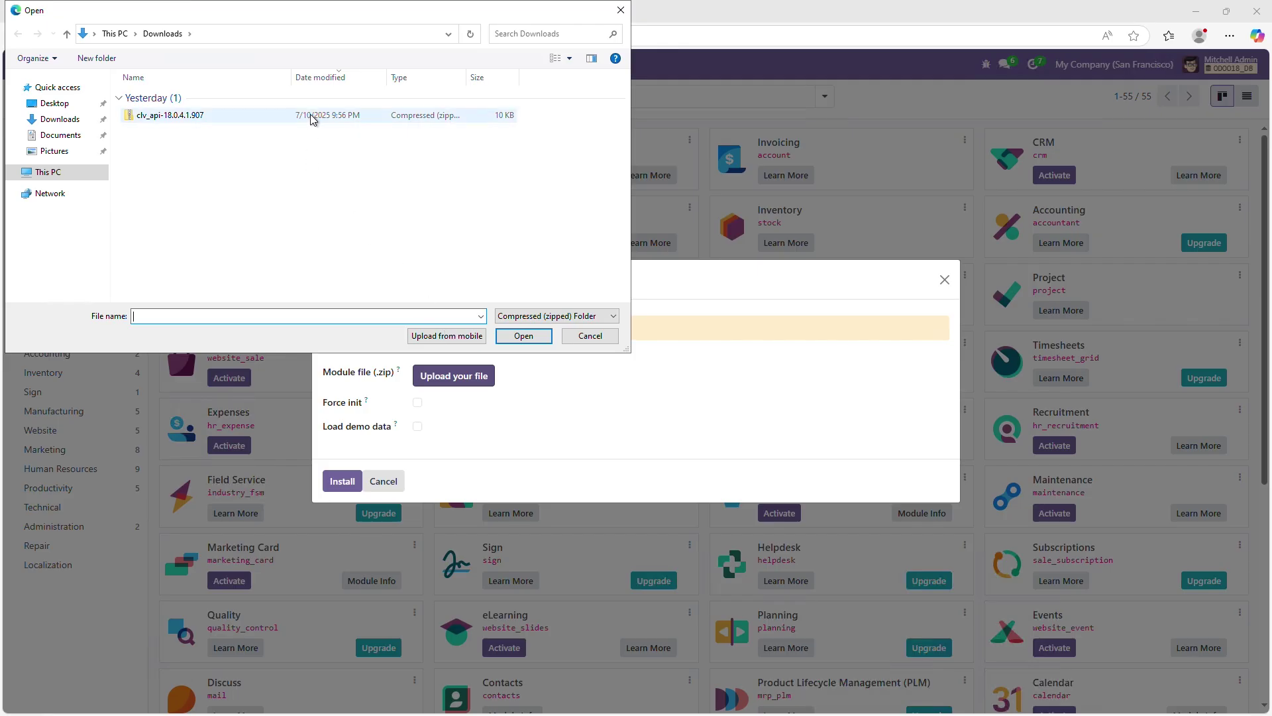
left_click(524, 336)
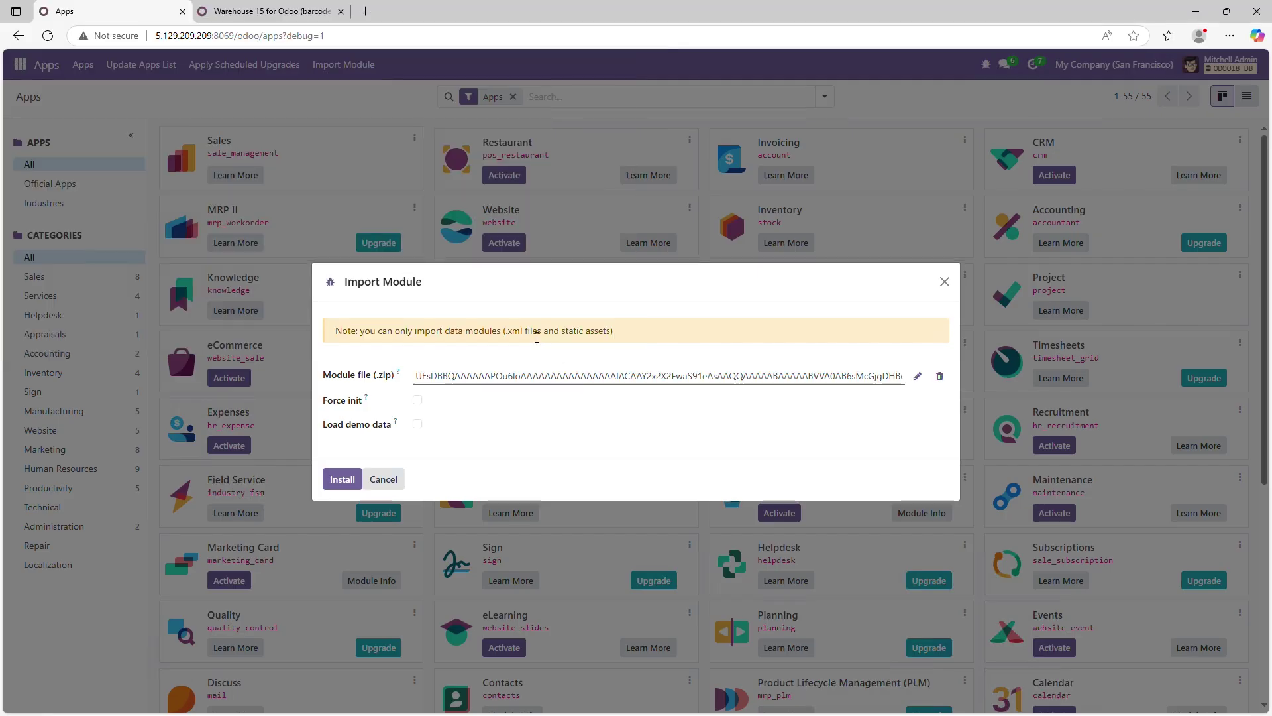
left_click(331, 482)
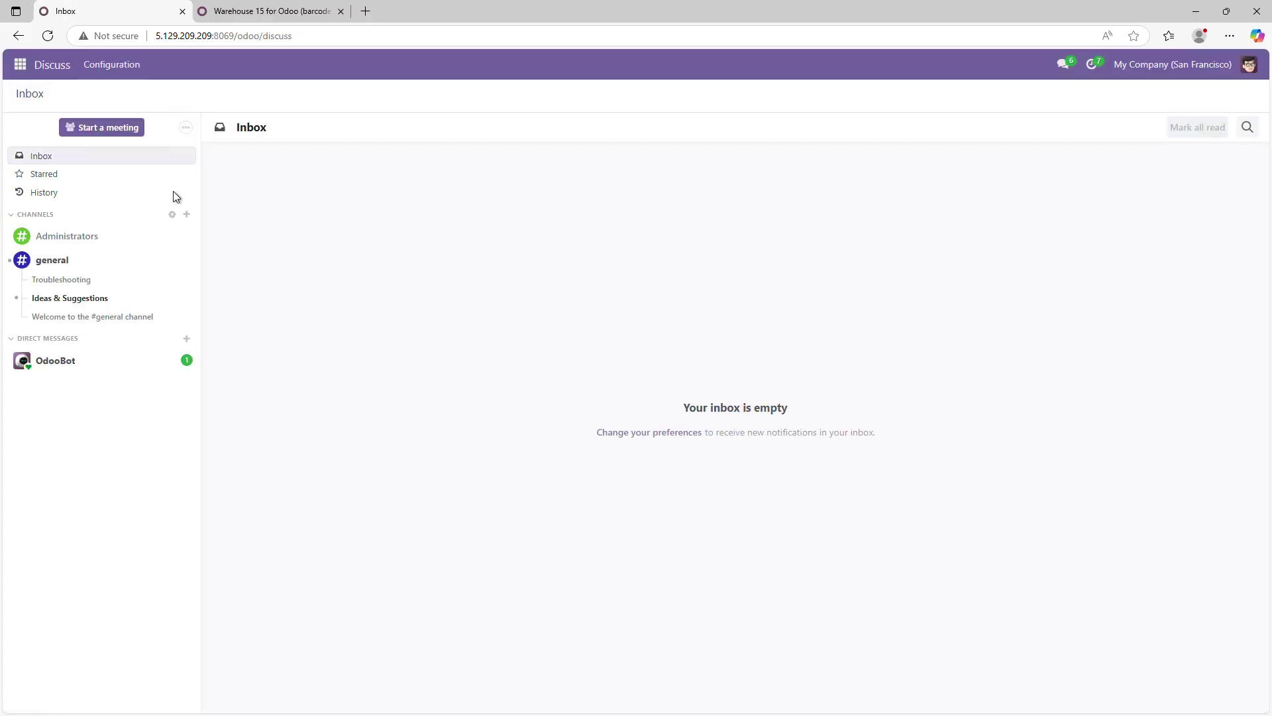
Launch the Warehouse 15 app to reach its API-key connection page, then return to the inbox's account menu.
left_click(26, 72)
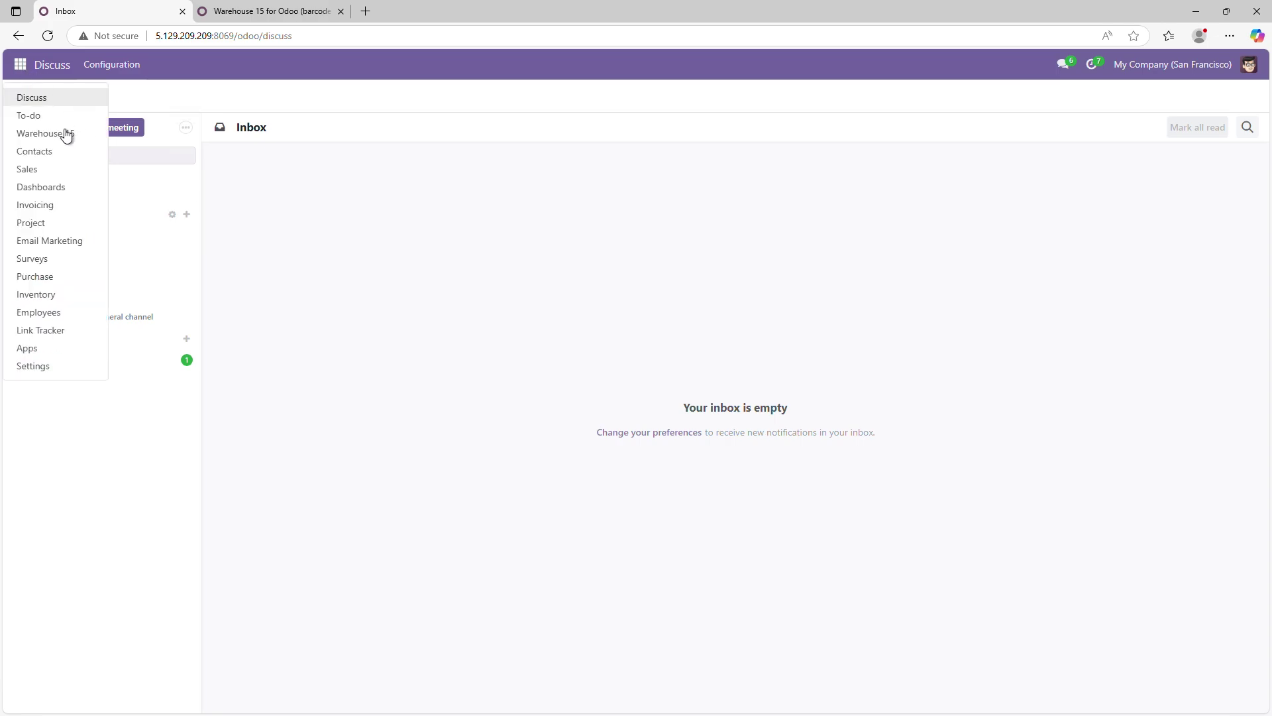
left_click(45, 136)
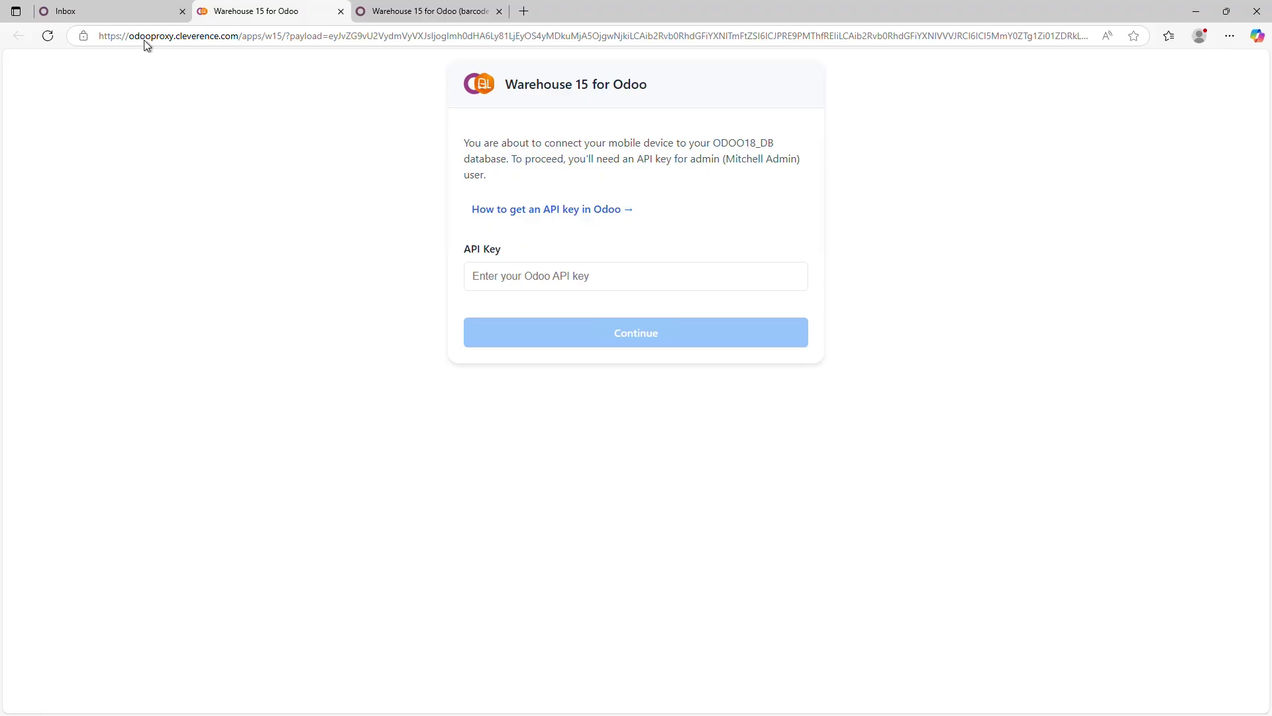
left_click(113, 19)
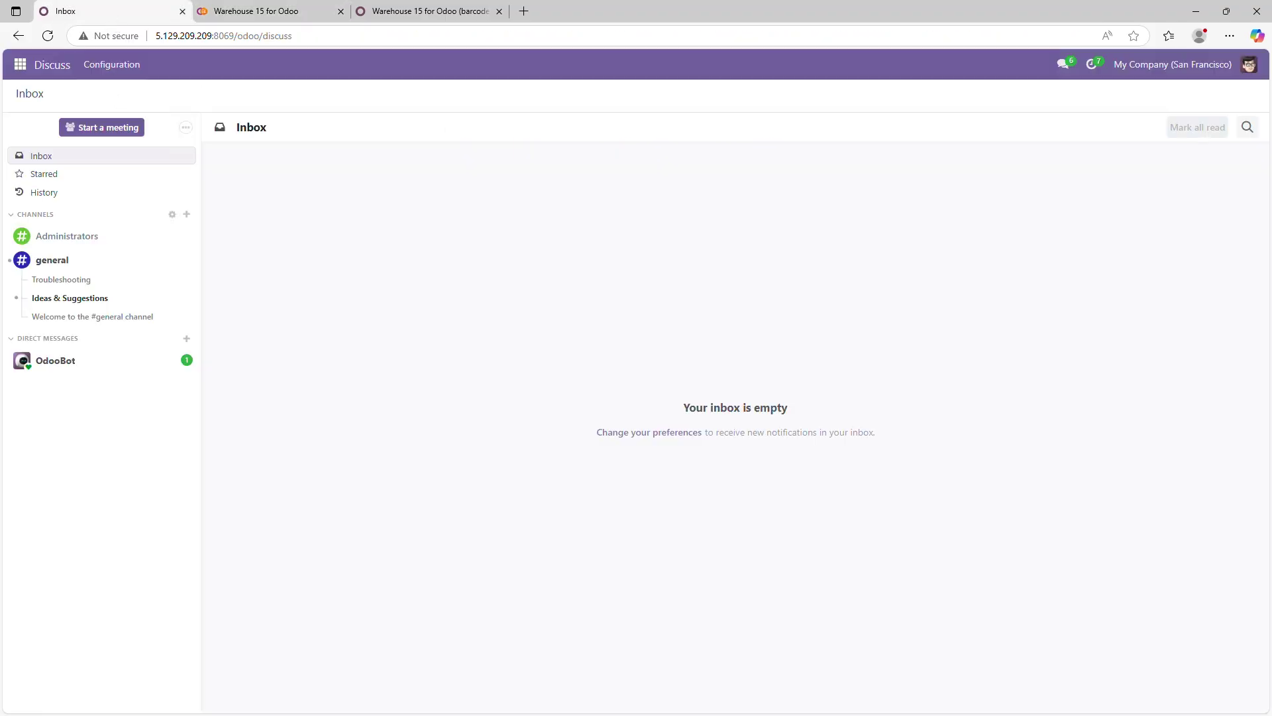
left_click(1249, 66)
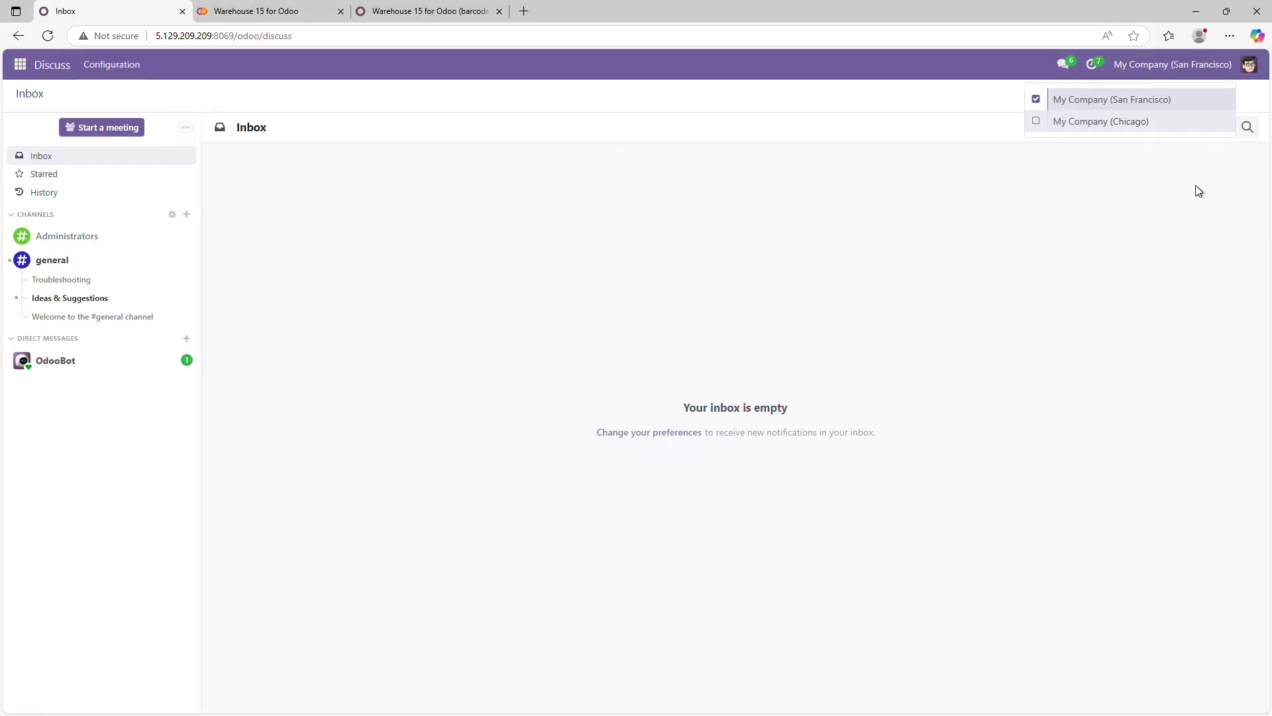
Start a new API key under Account Security, confirming the account password and naming it Warehouse 15.
left_click(1205, 182)
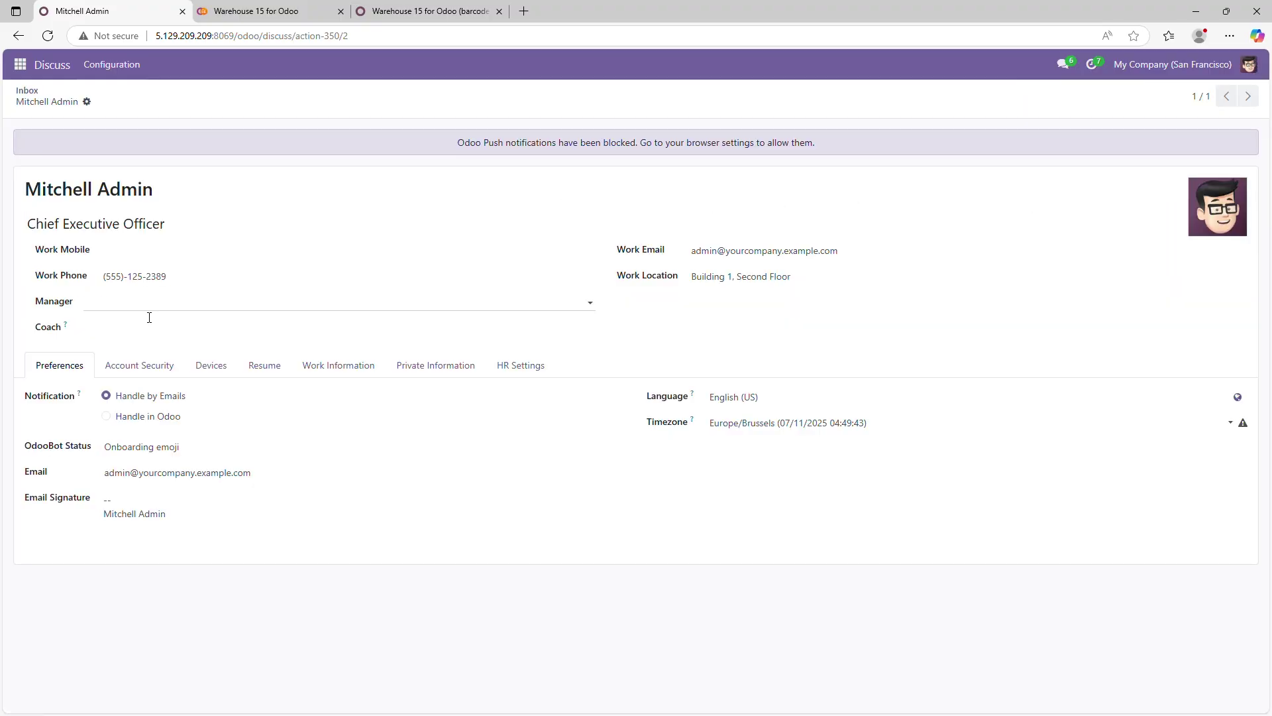
left_click(163, 369)
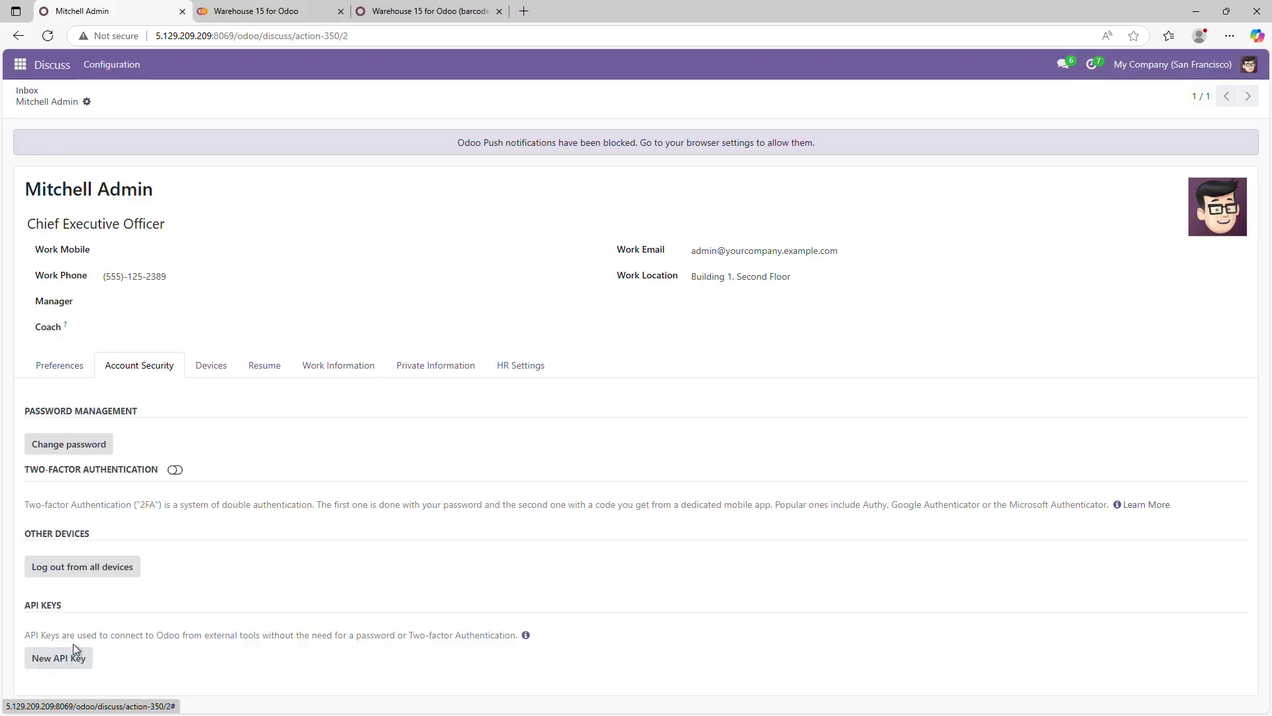
left_click(77, 661)
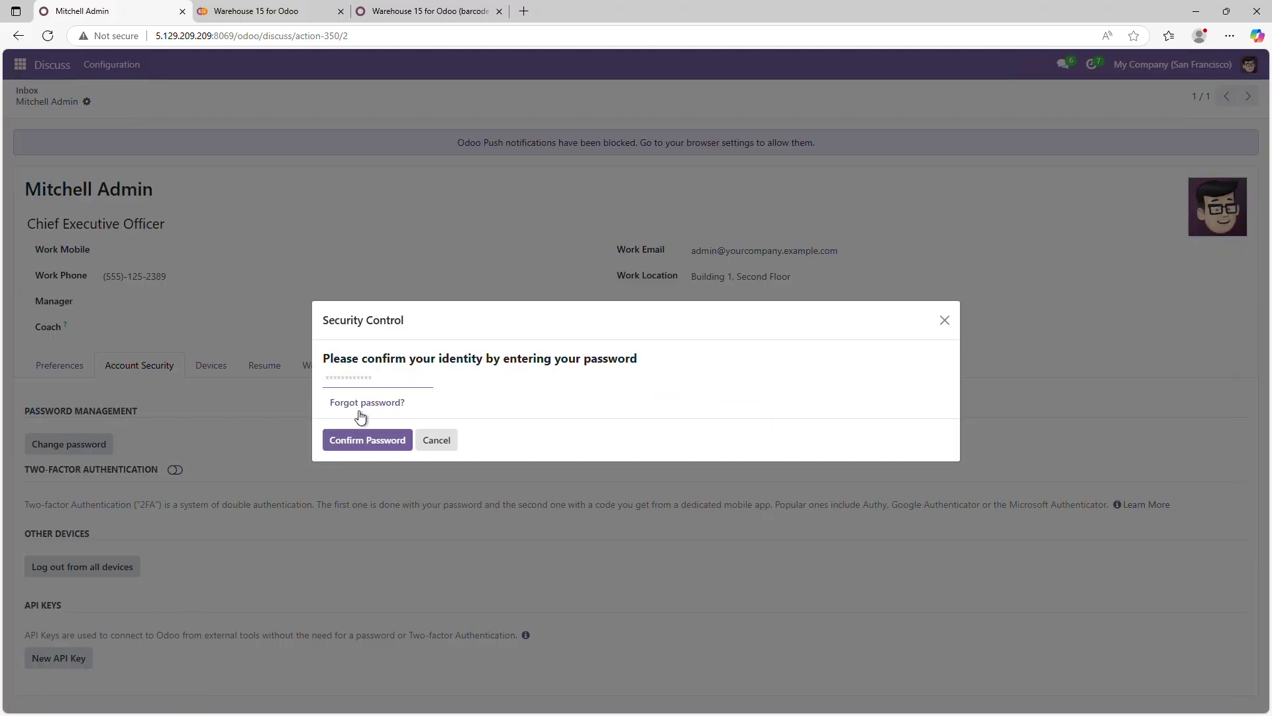
type("ad")
left_click(370, 441)
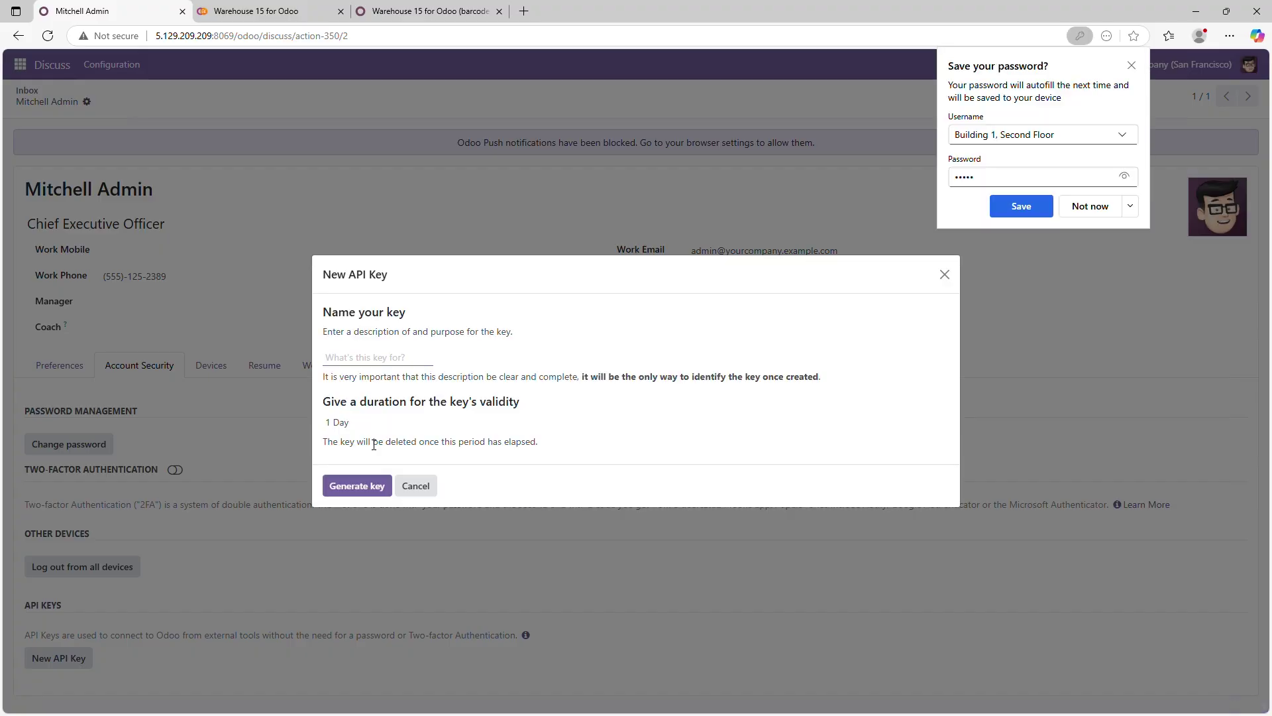
type("Warehouse 15")
left_click(1131, 66)
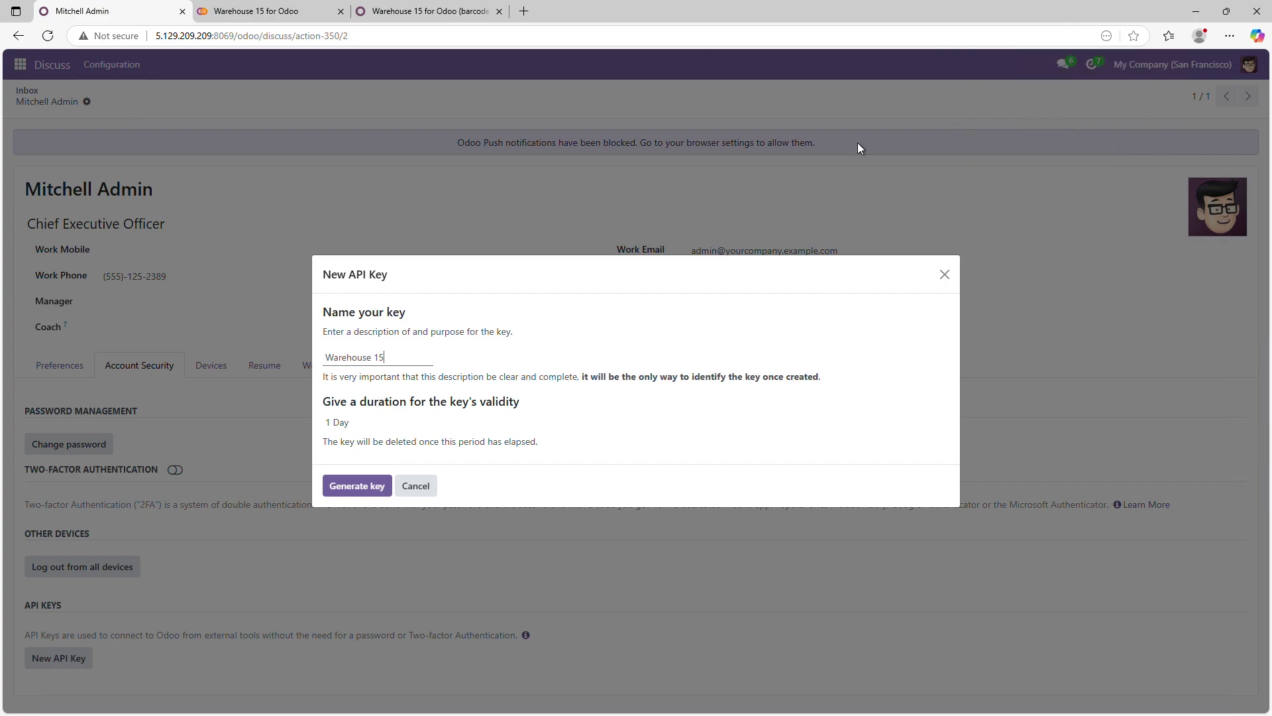
Make the key persistent, generate it, and copy it to the clipboard.
left_click(367, 429)
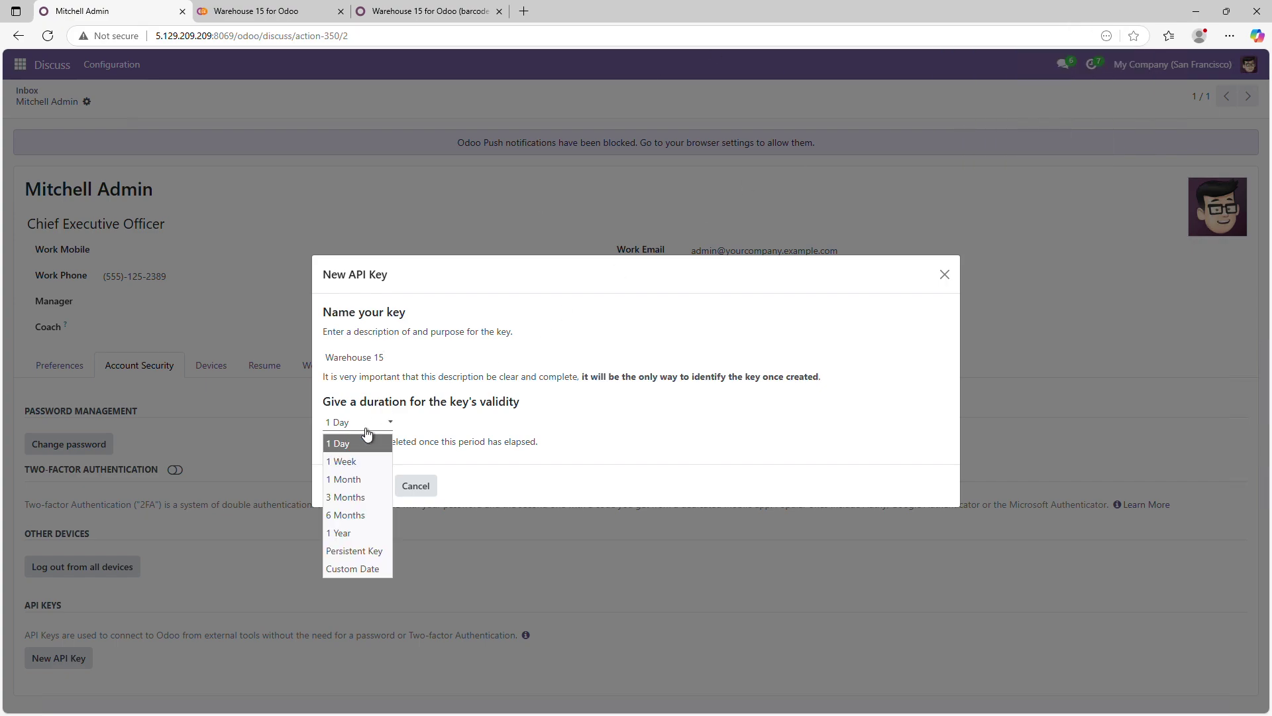
left_click(362, 551)
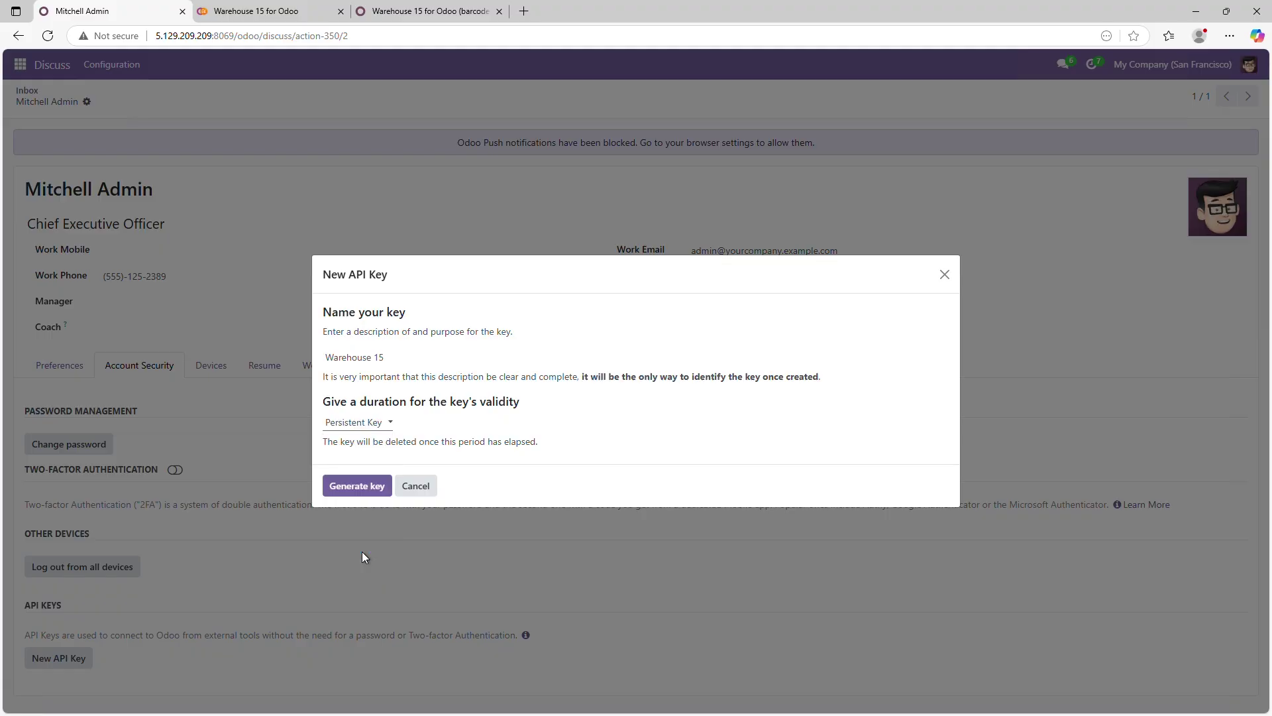
left_click(367, 489)
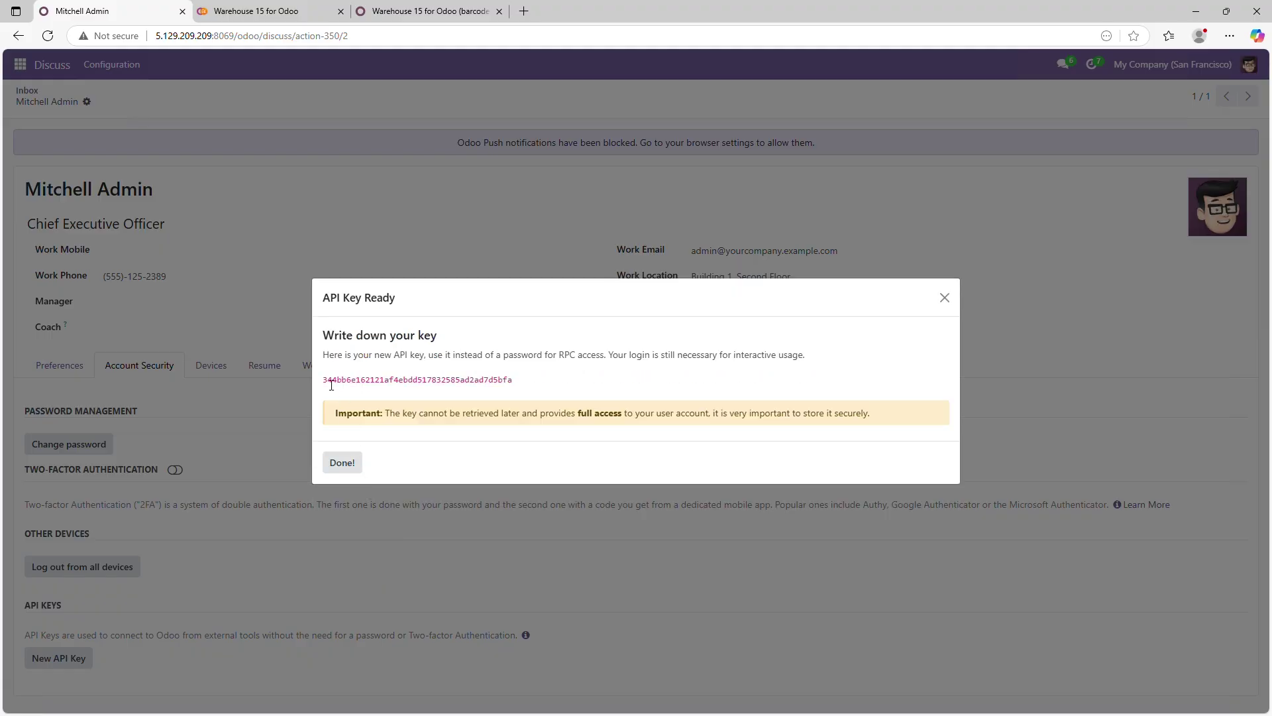
left_click_drag(324, 382, 507, 377)
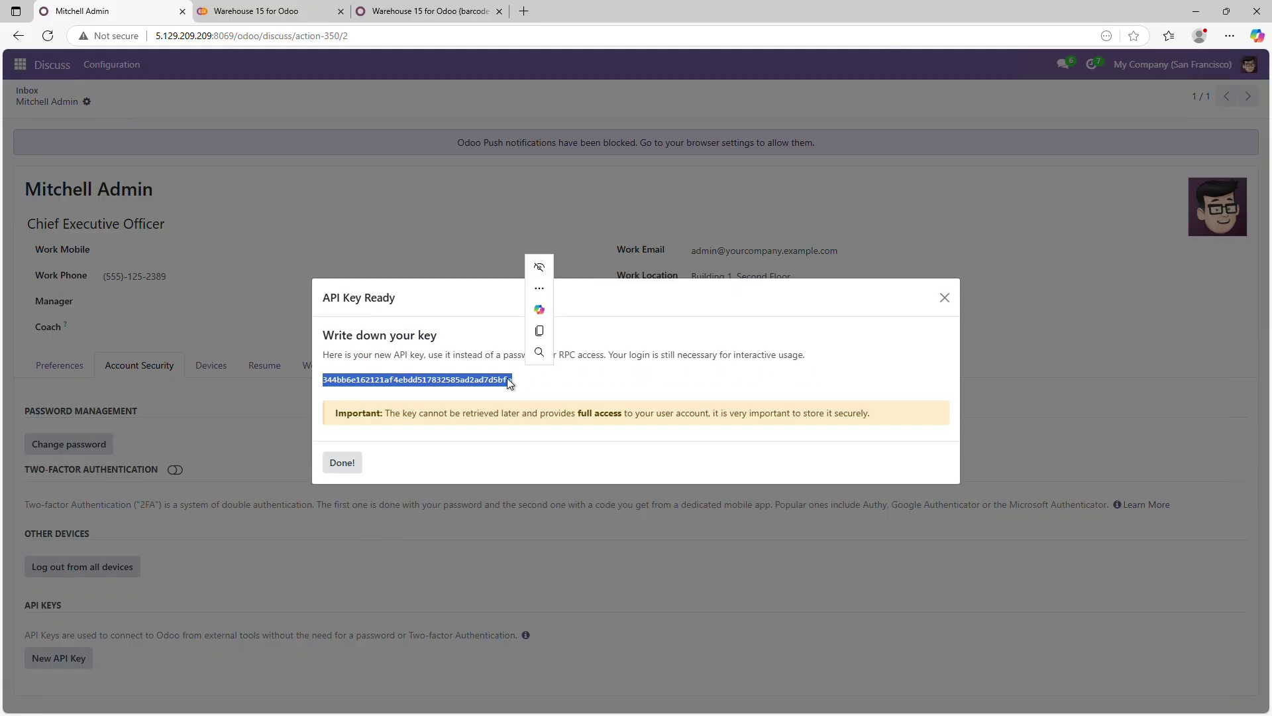
right_click(507, 377)
left_click(533, 391)
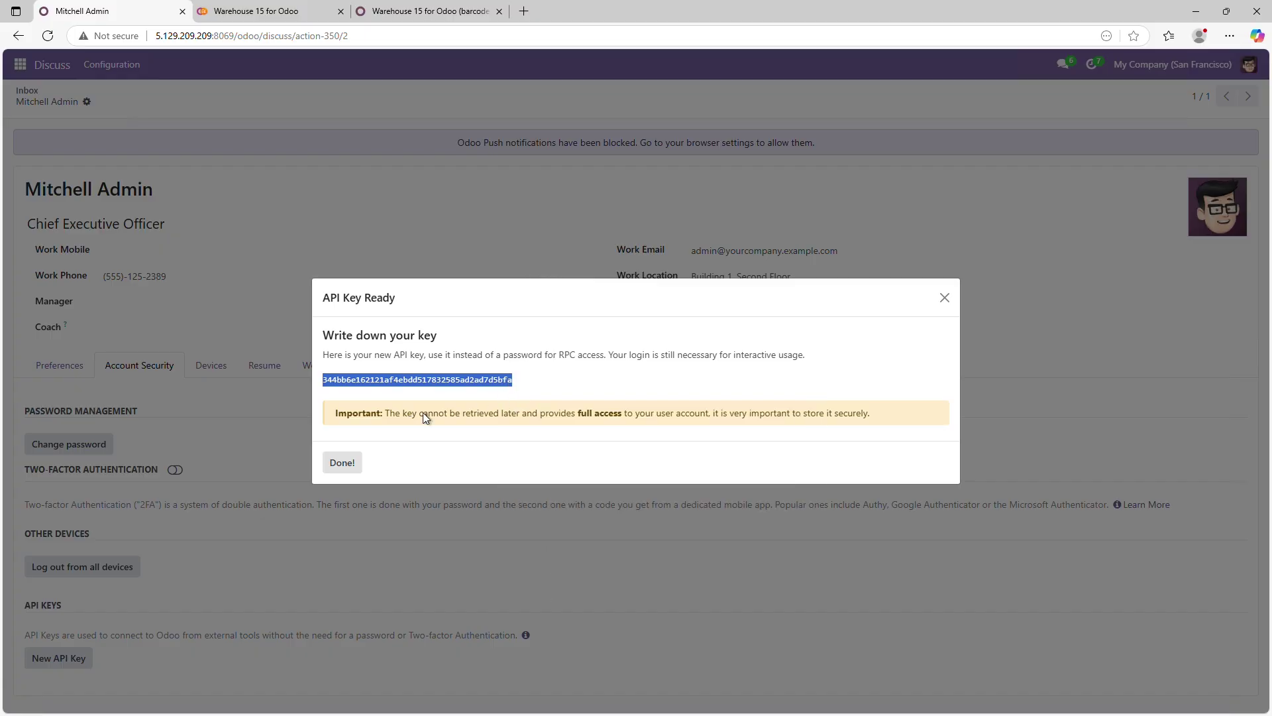
left_click(342, 462)
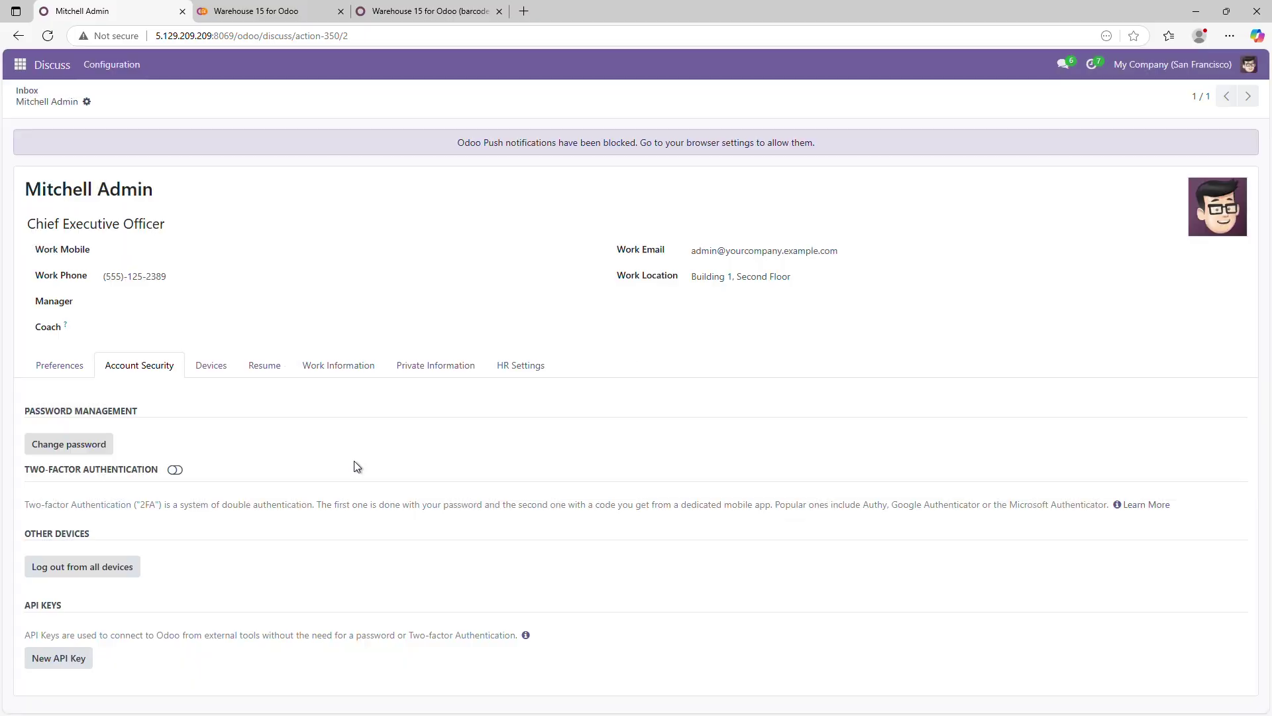
Paste the copied API key into the Warehouse 15 wizard's API Key field and continue.
left_click(292, 13)
left_click(523, 277)
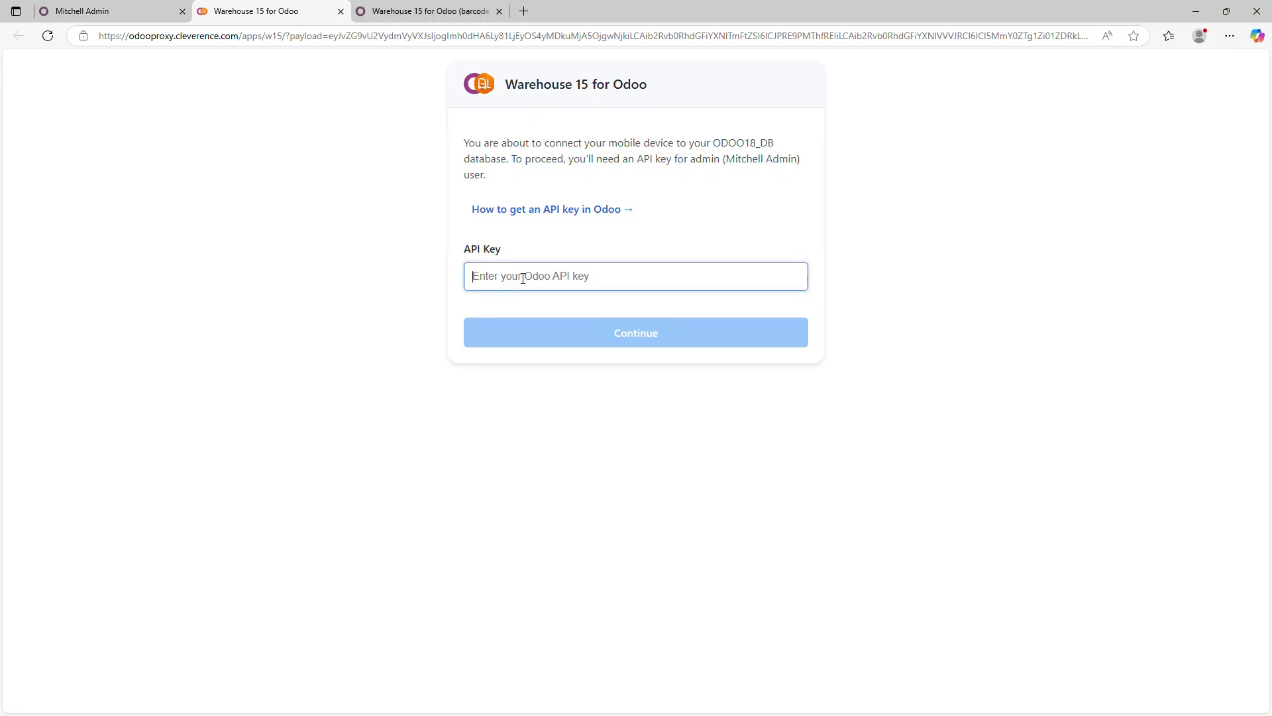
right_click(522, 278)
left_click(566, 400)
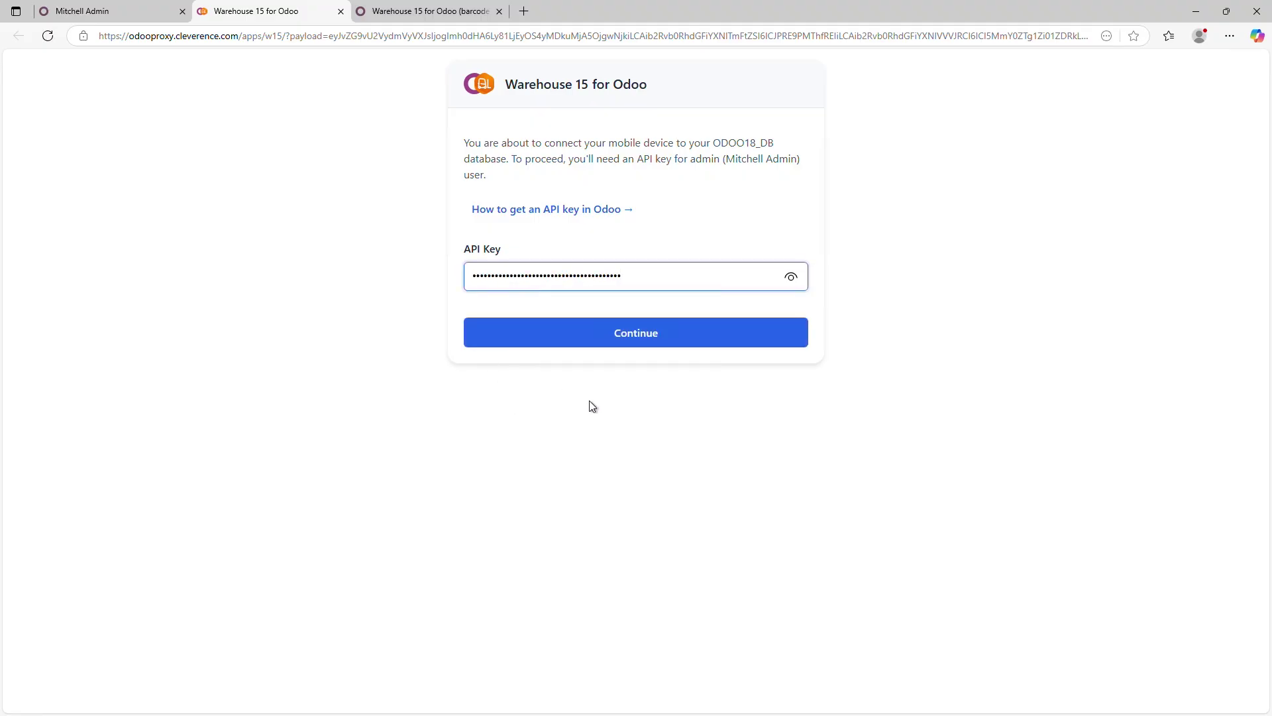
left_click(641, 344)
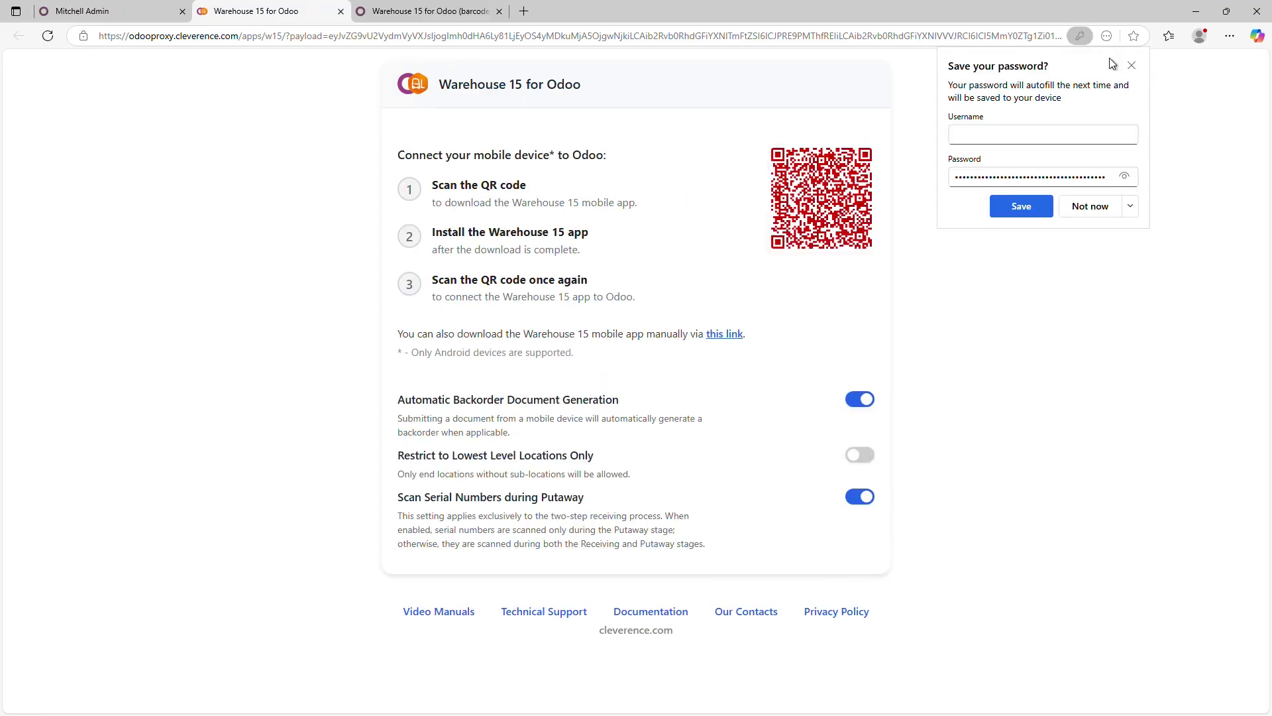
left_click(1133, 66)
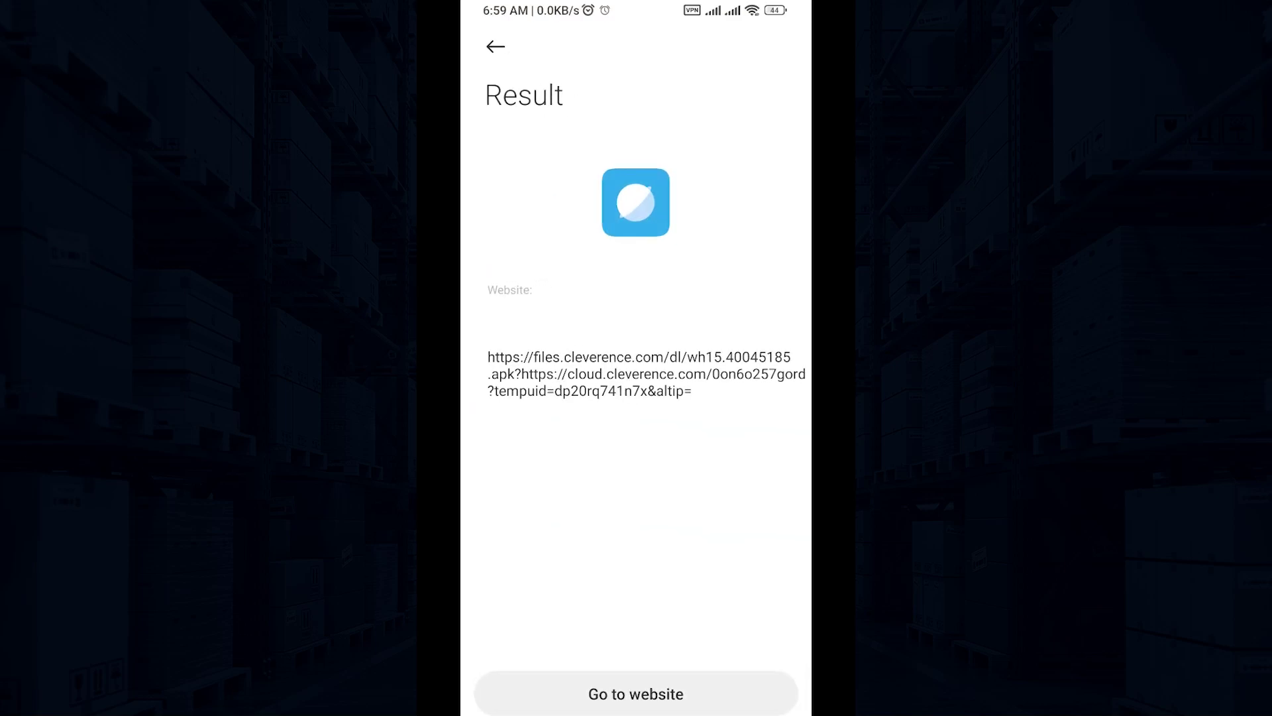
Download wh15.40045185.apk on the phone and install it from File Manager's Download folder.
left_click(636, 693)
left_click(732, 417)
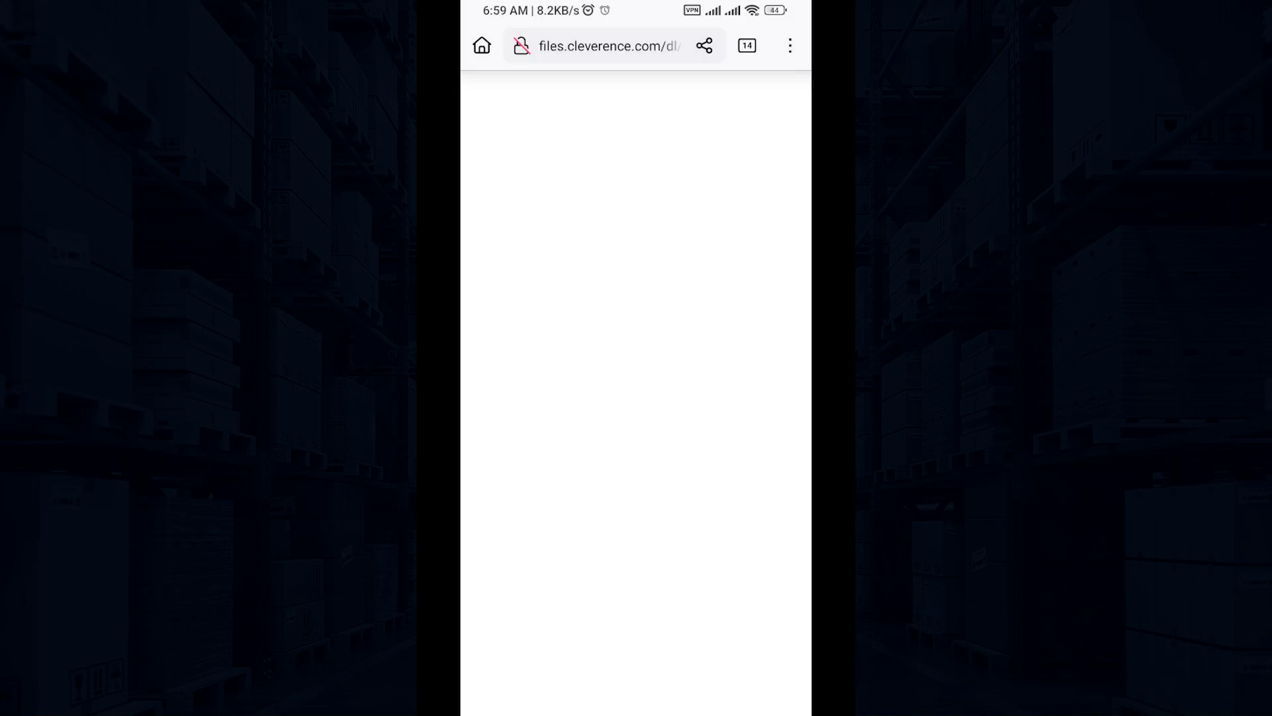
key("super")
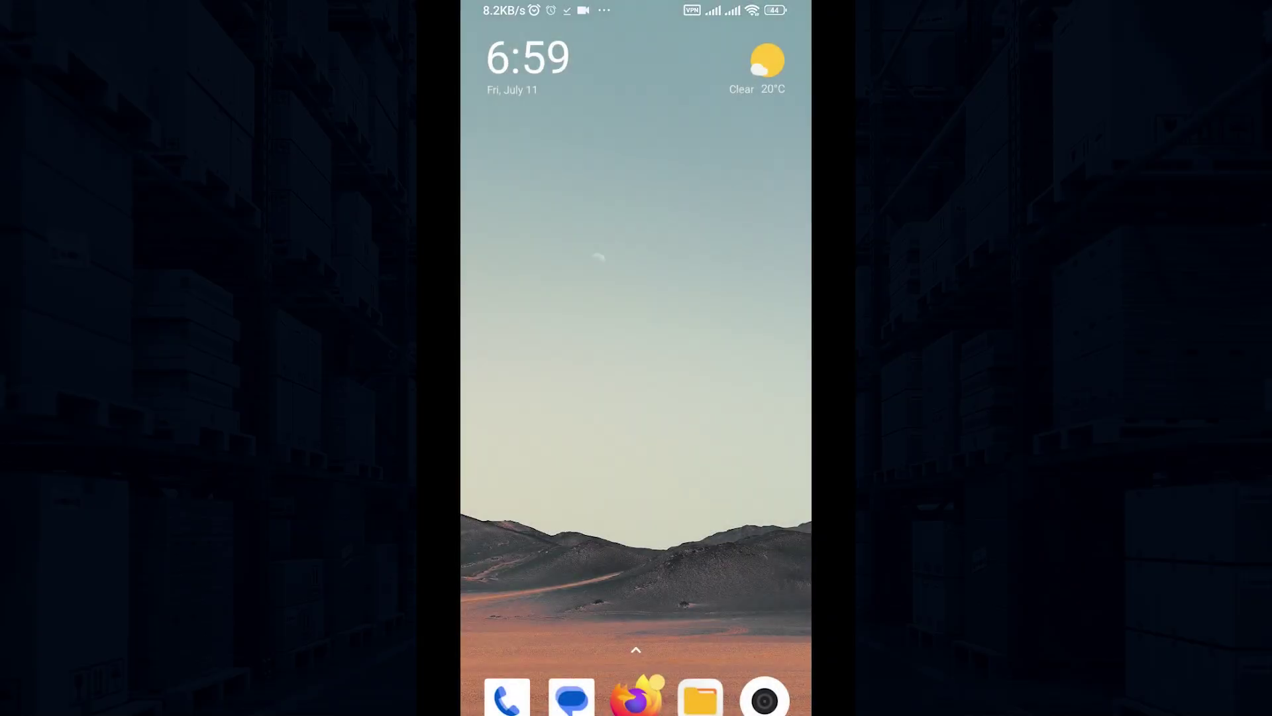
left_click(698, 696)
left_click(539, 199)
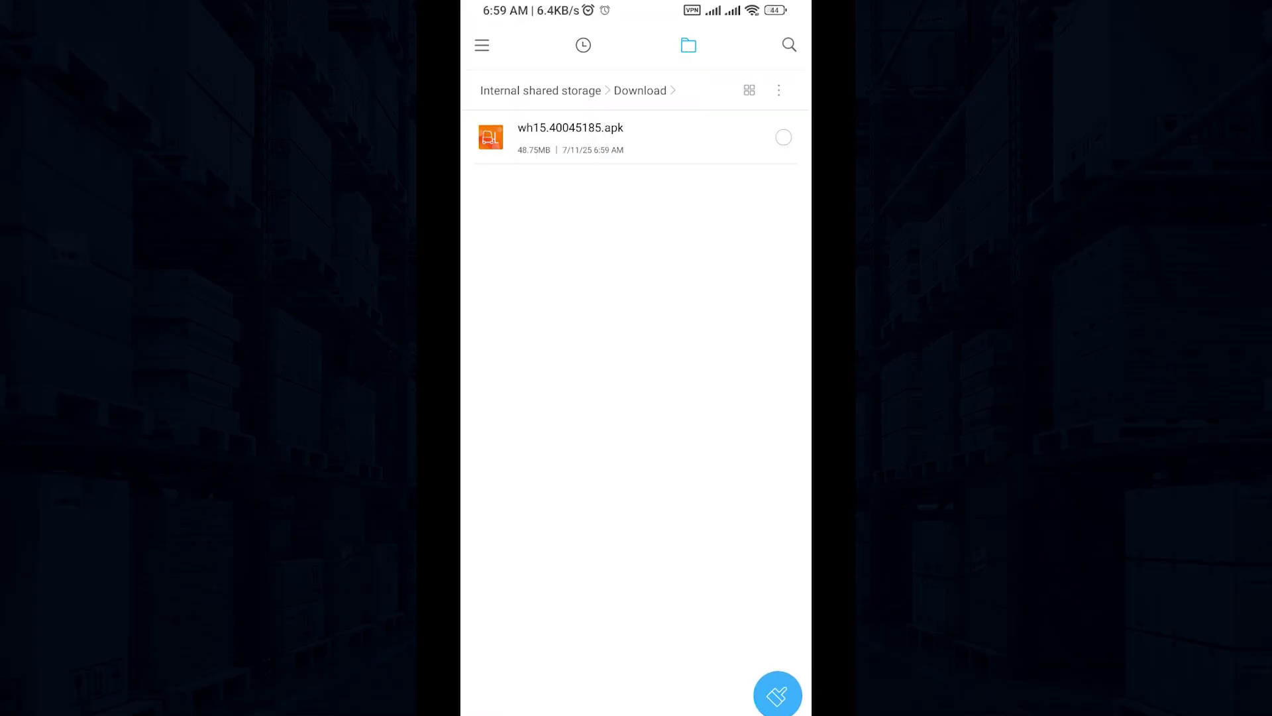
left_click(569, 138)
left_click(742, 421)
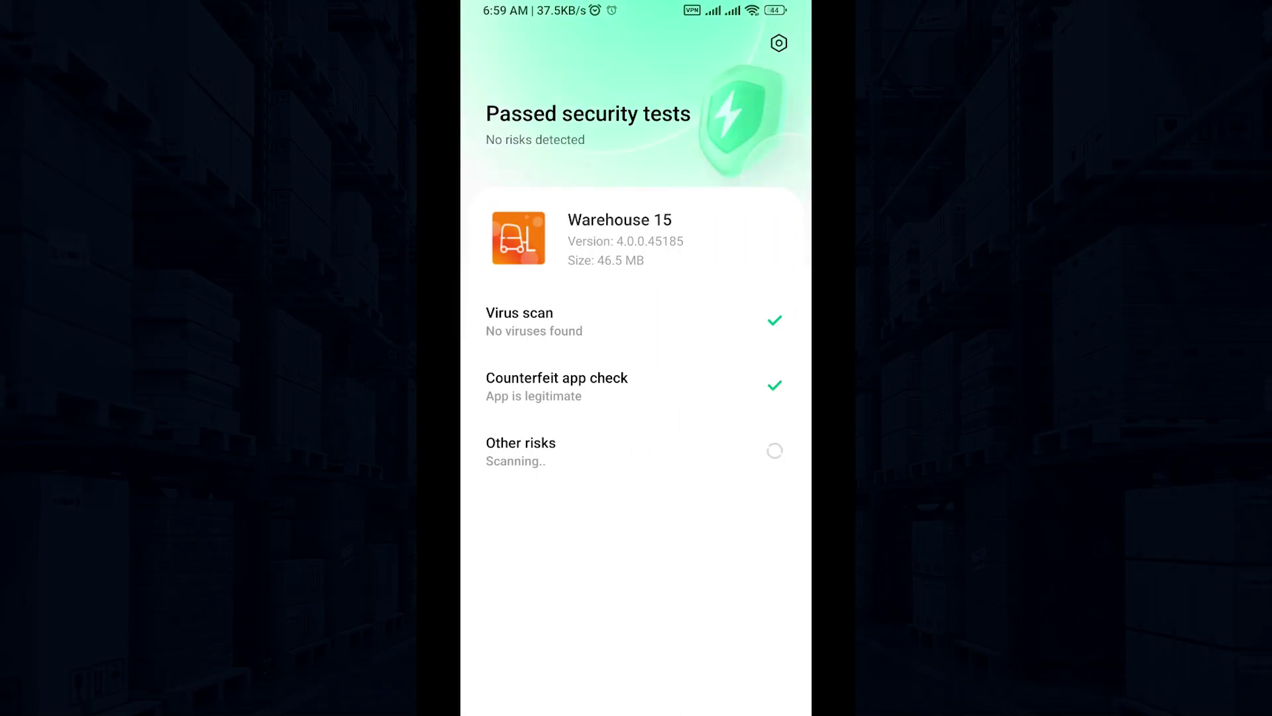
Launch Warehouse 15, accept the privacy policy, and grant file access and camera permissions.
left_click(710, 682)
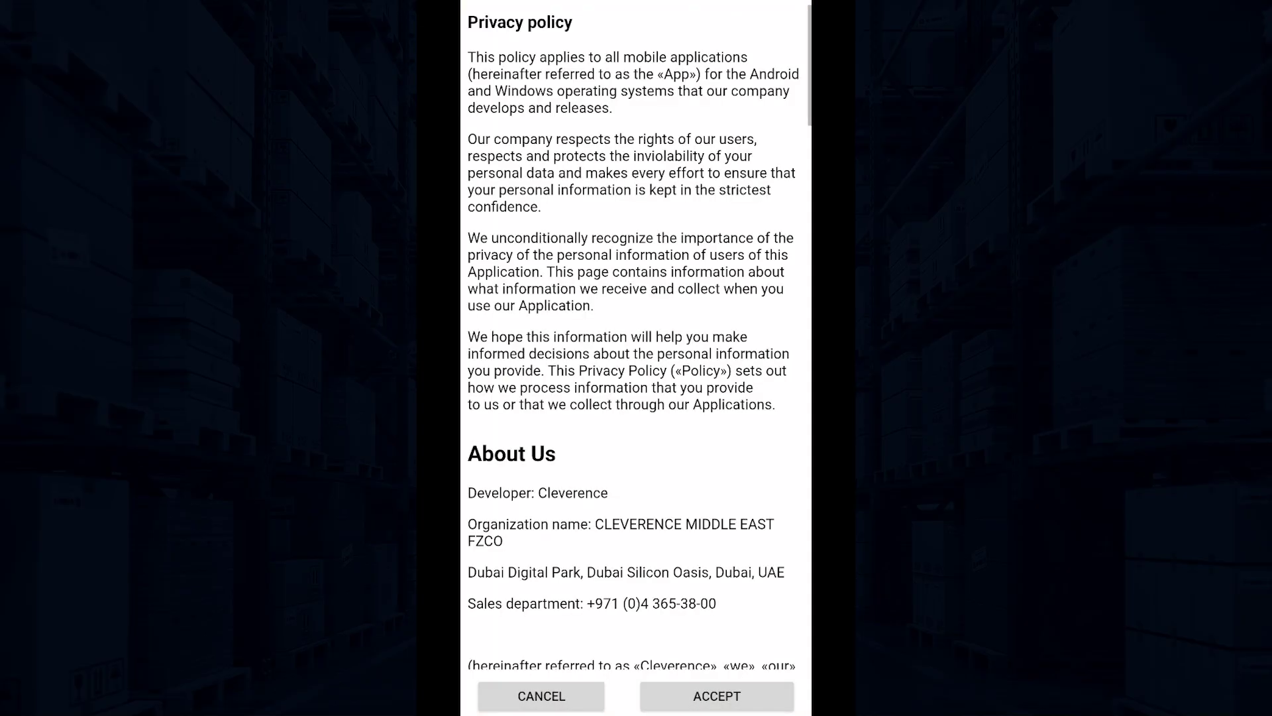
left_click(717, 696)
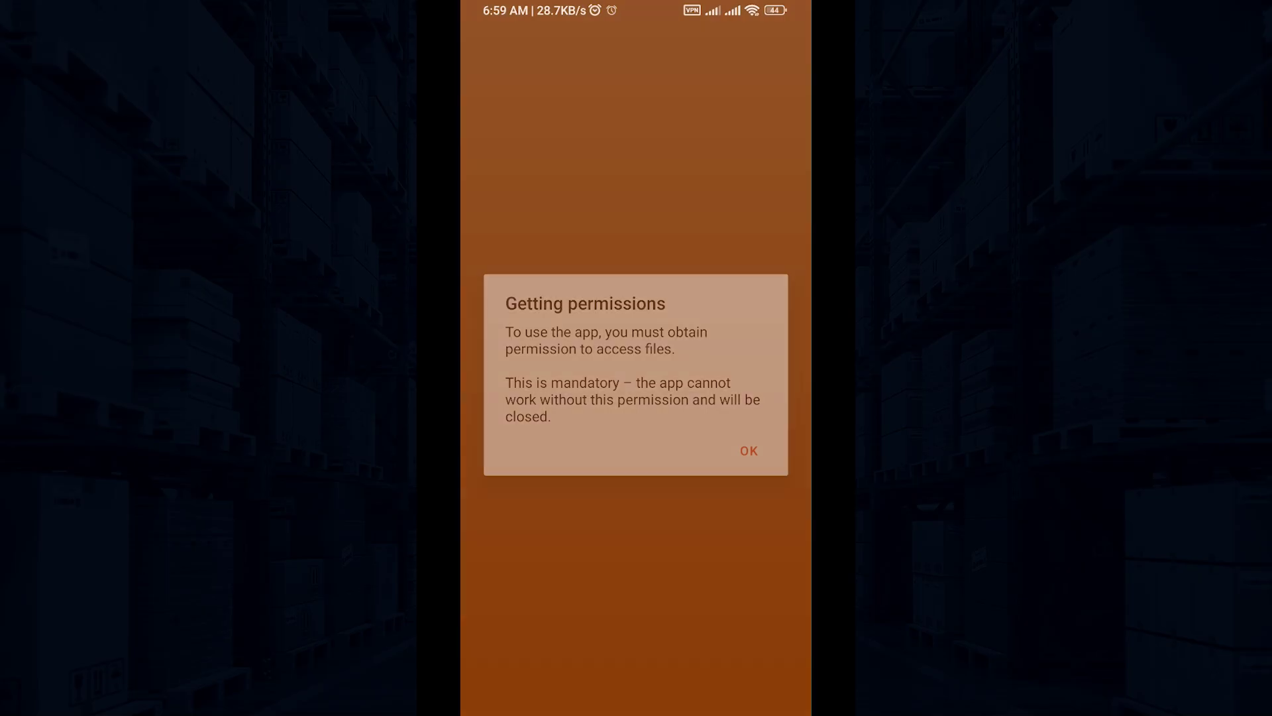
left_click(636, 420)
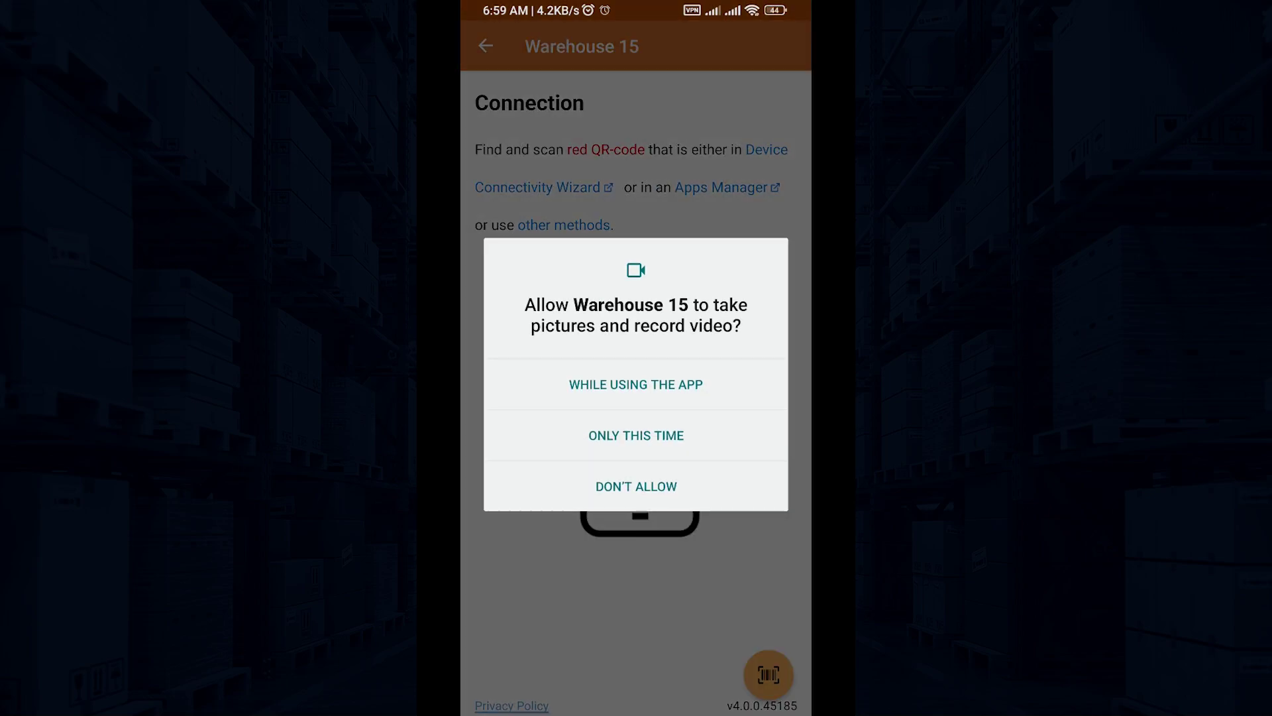
left_click(636, 411)
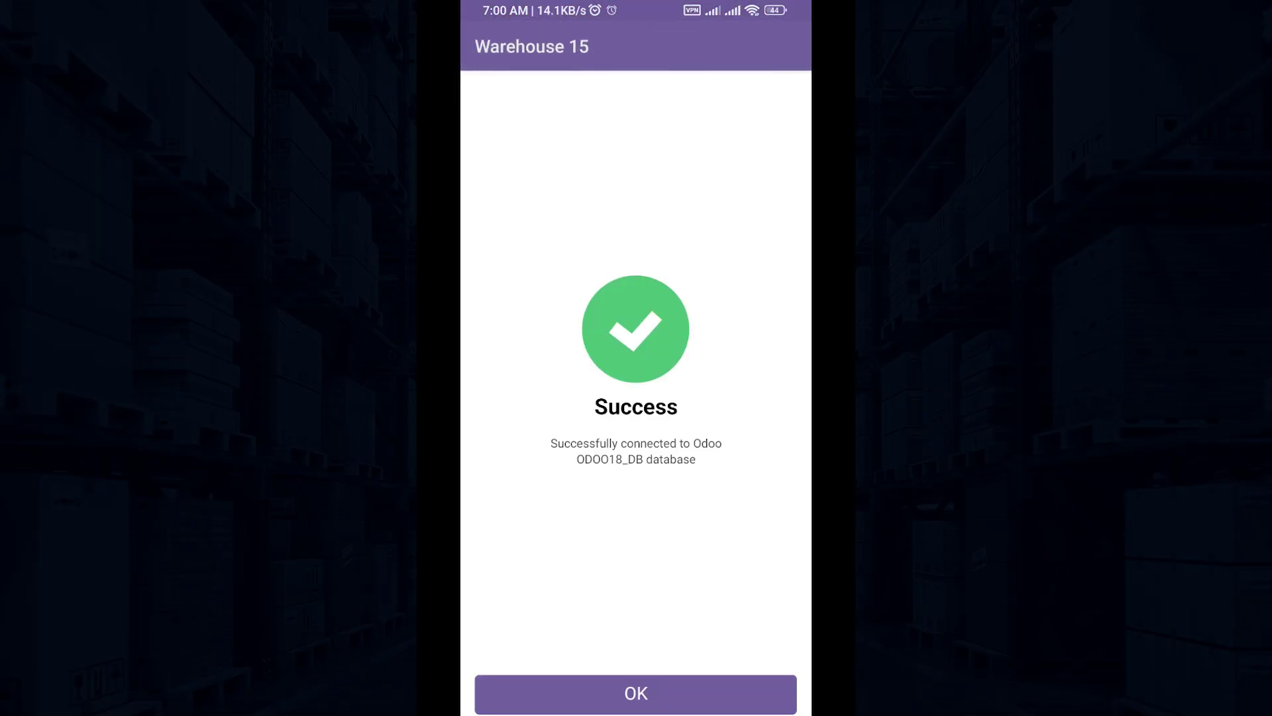
Dismiss the Success message confirming the connection to ODOO18_DB.
left_click(635, 693)
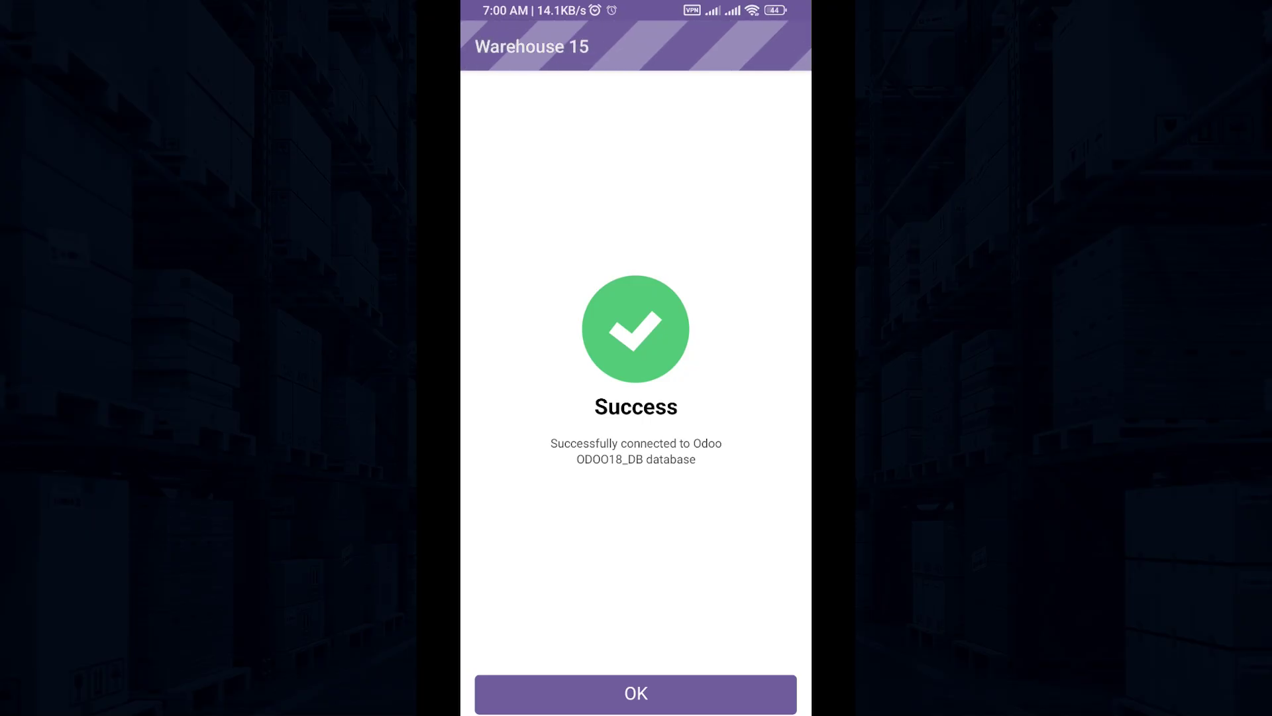